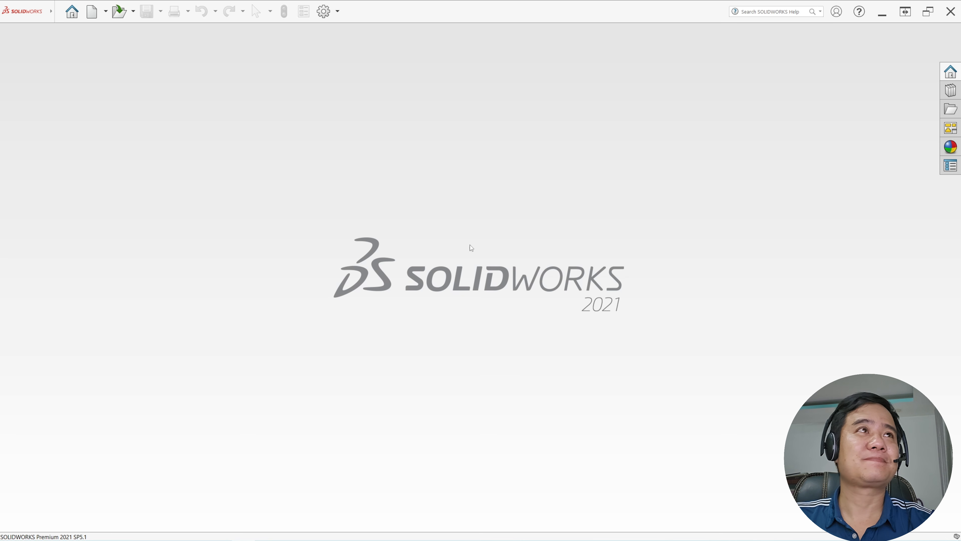
# Step: Create a new part document and start a sketch on the Front Plane
pyautogui.click(91, 11)
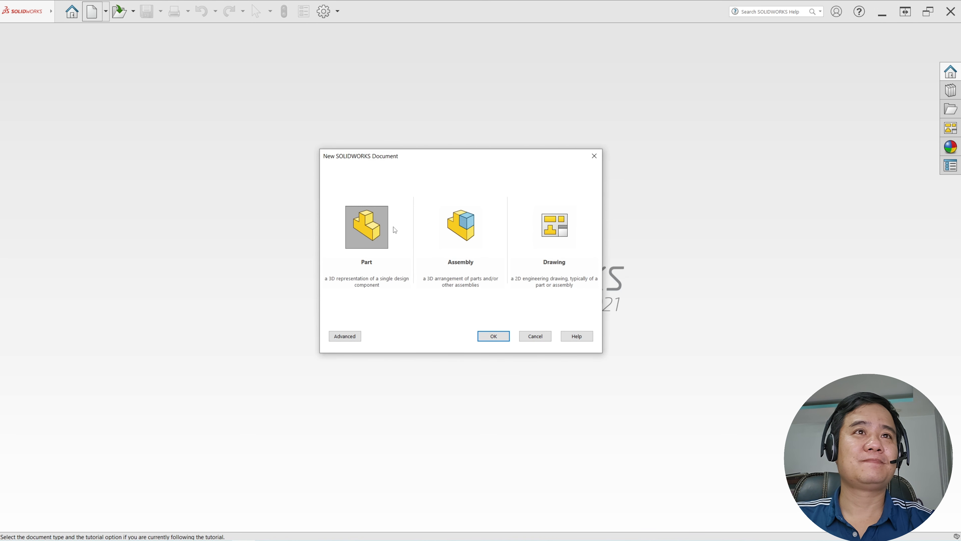
pyautogui.click(489, 336)
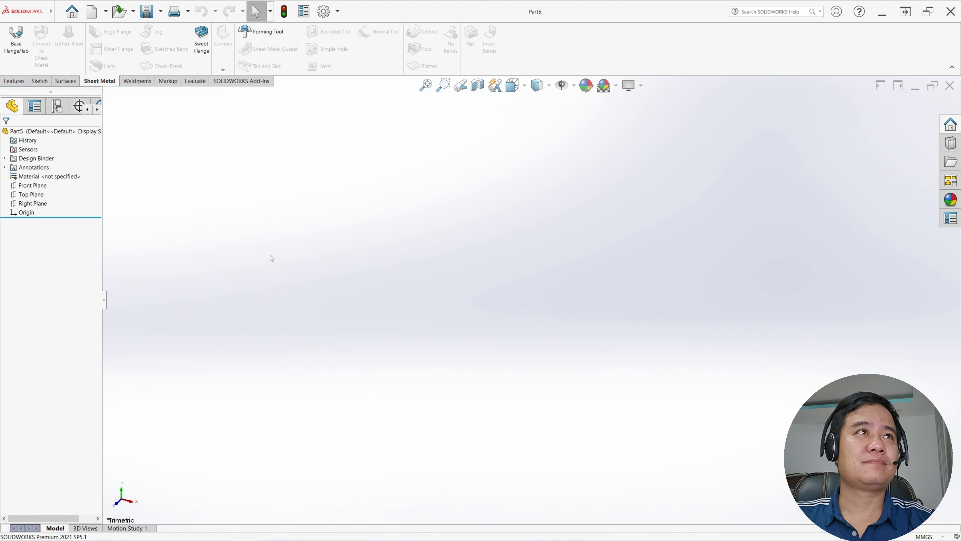
pyautogui.click(37, 185)
pyautogui.click(43, 175)
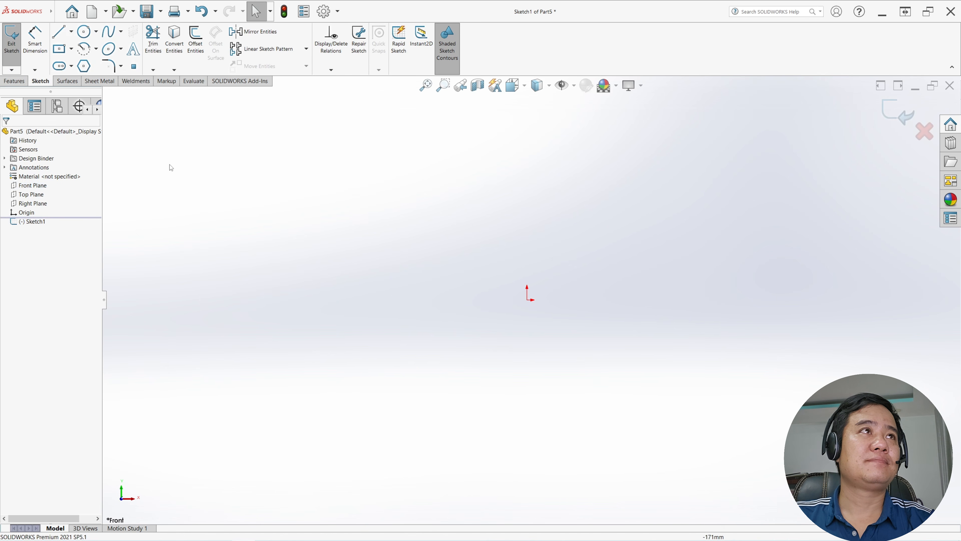
# Step: Draw a horizontal midpoint line about 157 mm long centred on the origin, continued by an outward-slanting line up from its left end
pyautogui.click(70, 32)
pyautogui.click(78, 64)
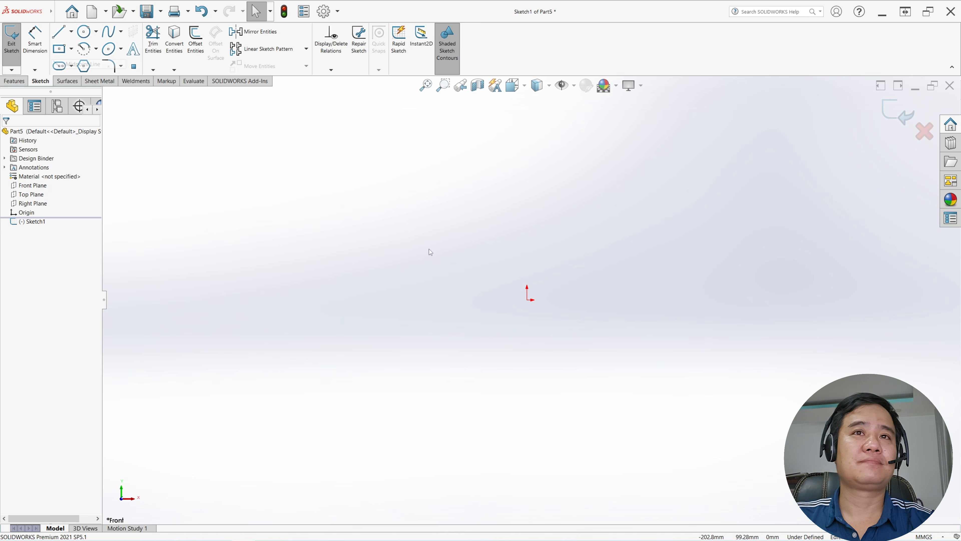
pyautogui.click(527, 300)
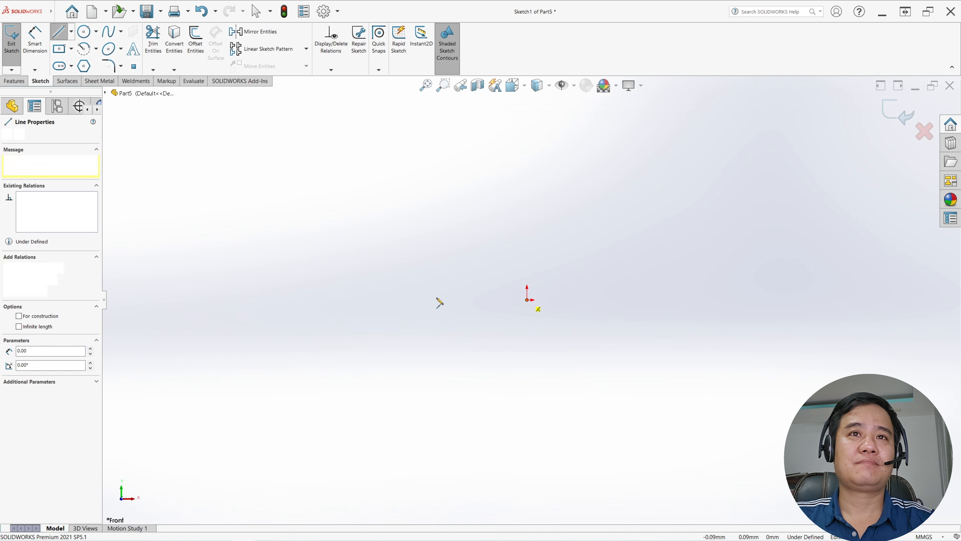
pyautogui.click(365, 300)
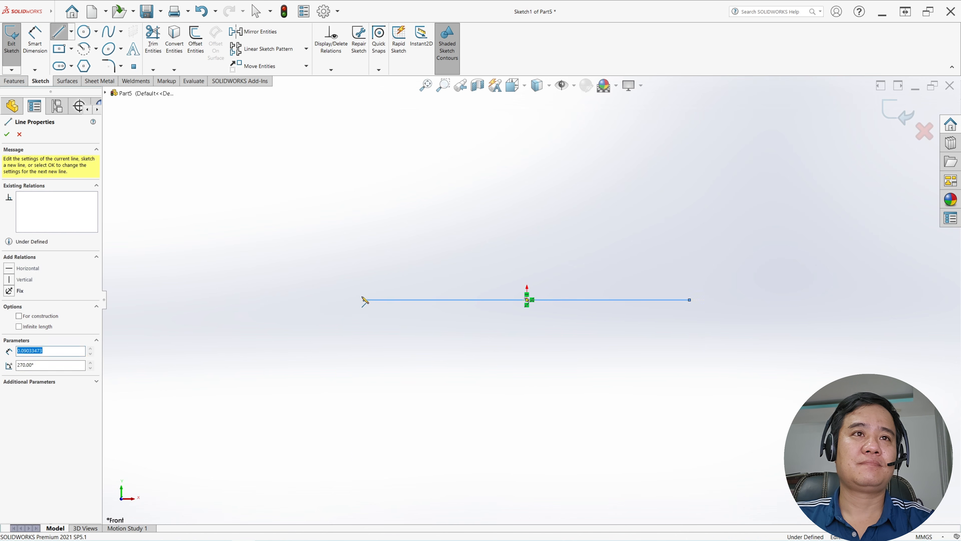
pyautogui.click(261, 162)
pyautogui.press('Escape')
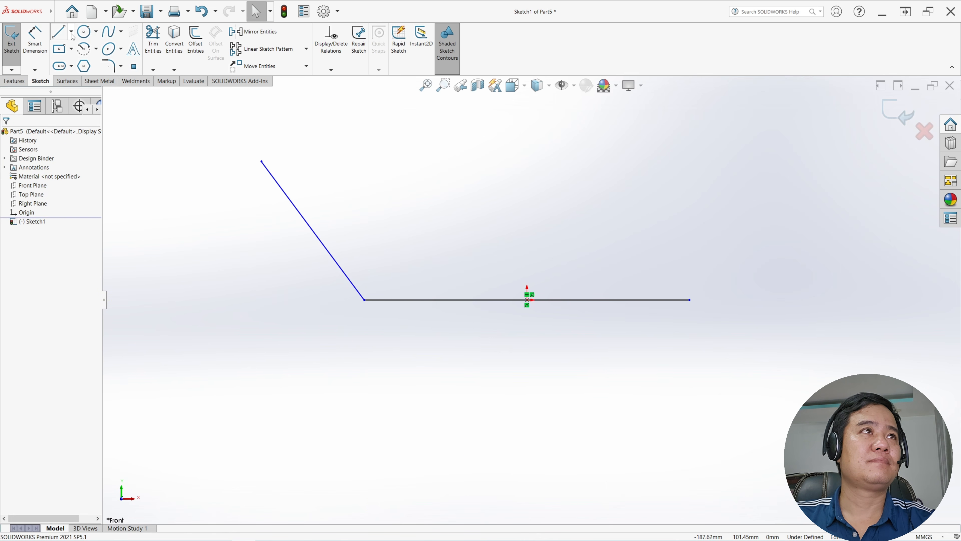
# Step: Draw a line about 84 mm long slanting up and outward from the right end of the horizontal line
pyautogui.click(71, 31)
pyautogui.click(69, 46)
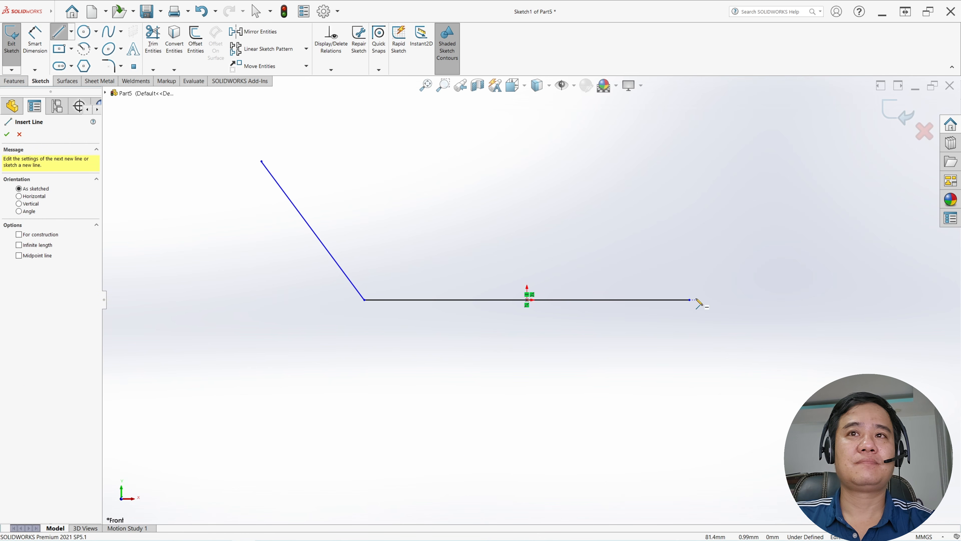
pyautogui.click(689, 299)
pyautogui.click(807, 170)
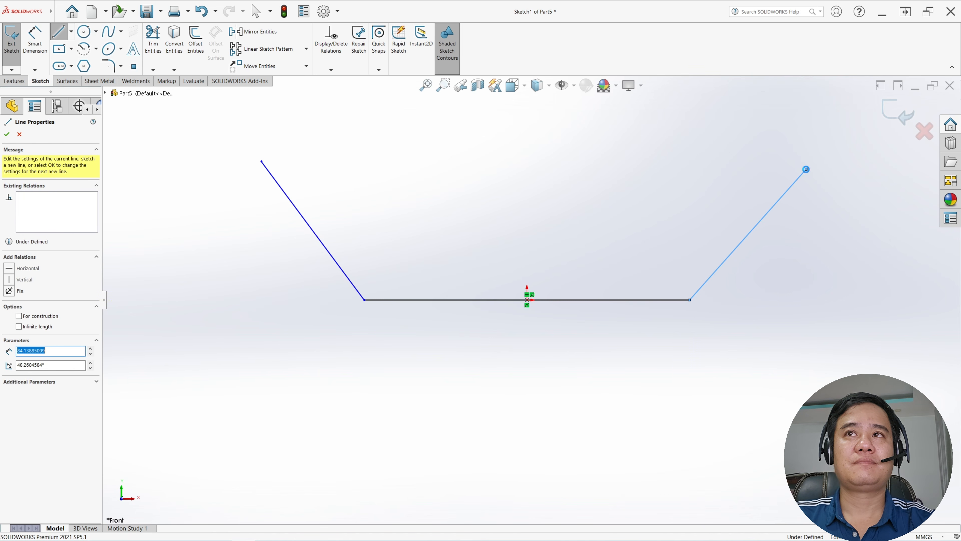
pyautogui.press('Escape')
# Step: Dimension the horizontal base line's length to 200 mm
pyautogui.click(35, 40)
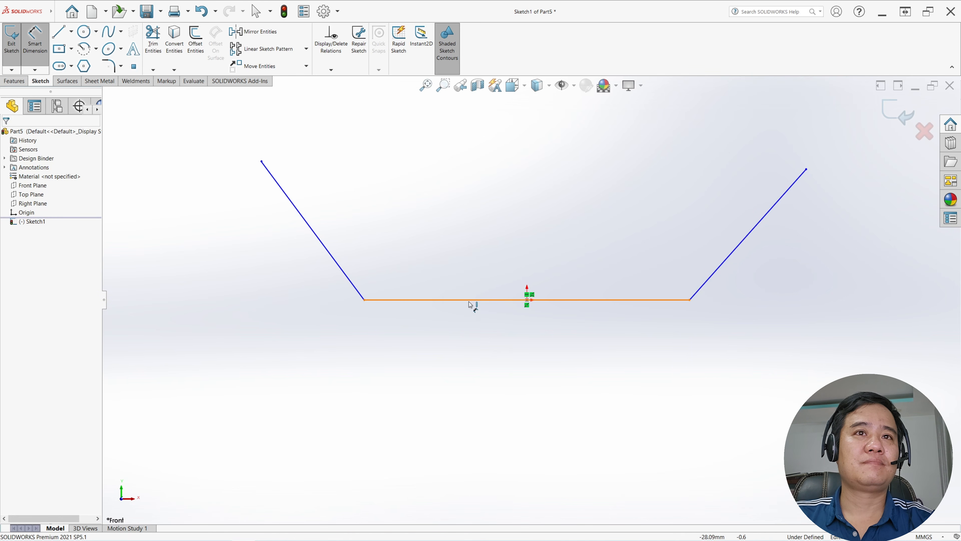
pyautogui.click(476, 299)
pyautogui.click(476, 343)
pyautogui.write('200')
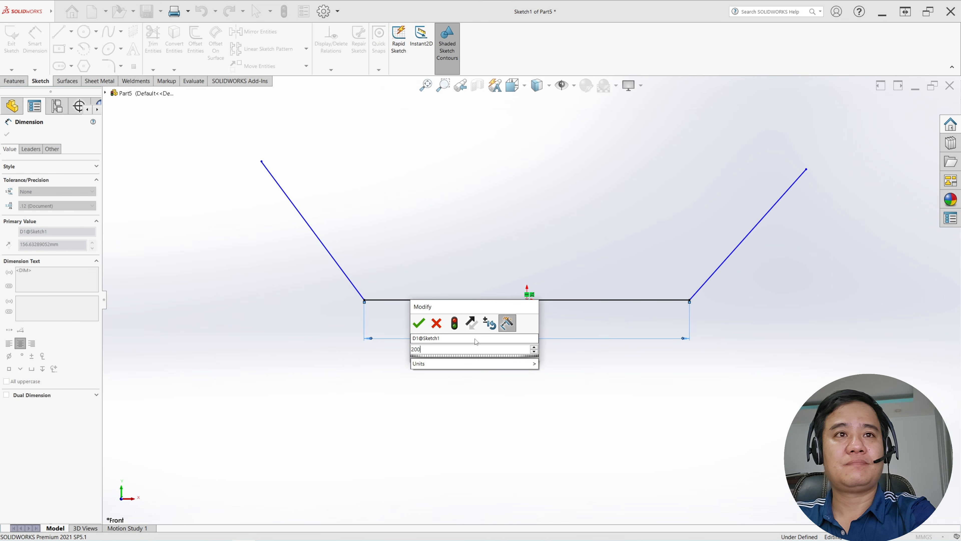
pyautogui.press('Return')
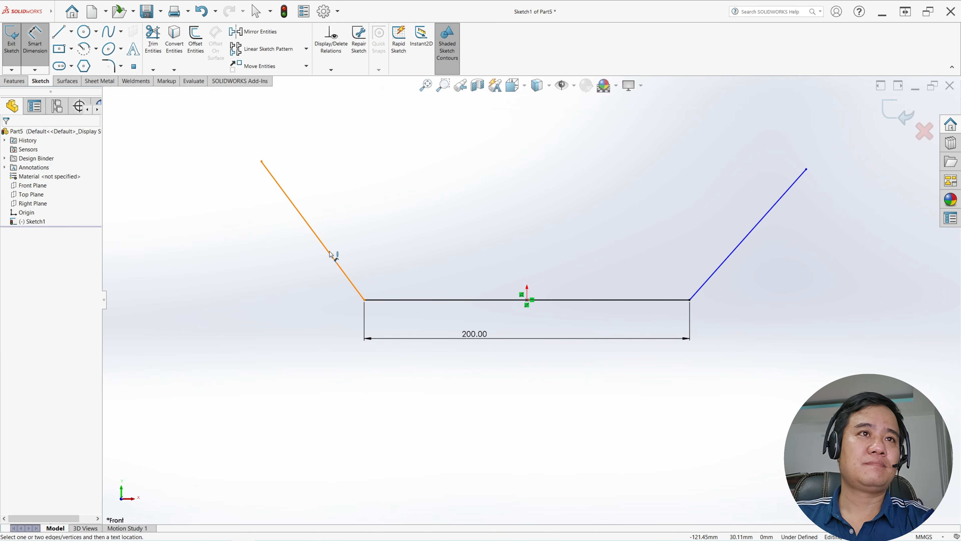
# Step: Dimension the left and right slanted lines to a length of 200 mm each
pyautogui.click(330, 253)
pyautogui.click(286, 266)
pyautogui.write('200')
pyautogui.press('Return')
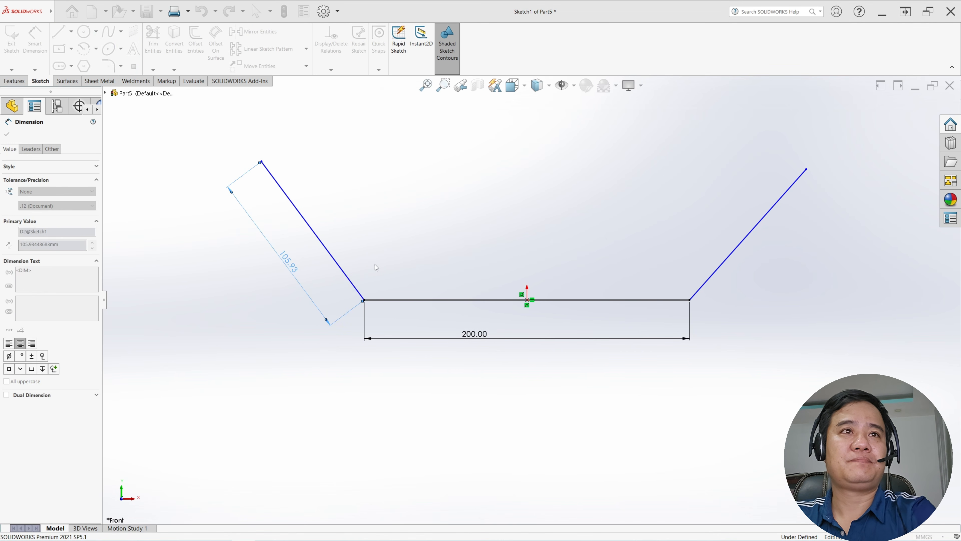
pyautogui.click(731, 253)
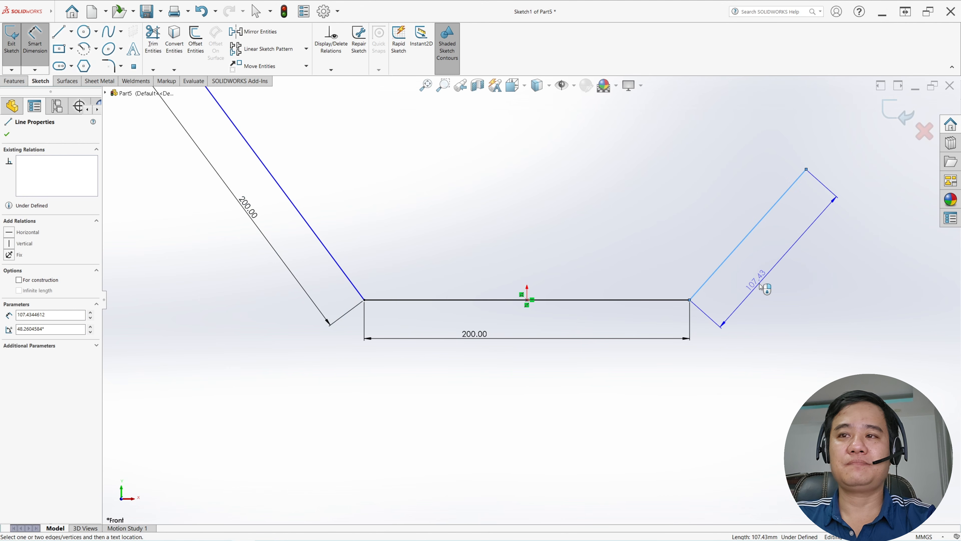
pyautogui.click(759, 283)
pyautogui.write('200')
pyautogui.press('Return')
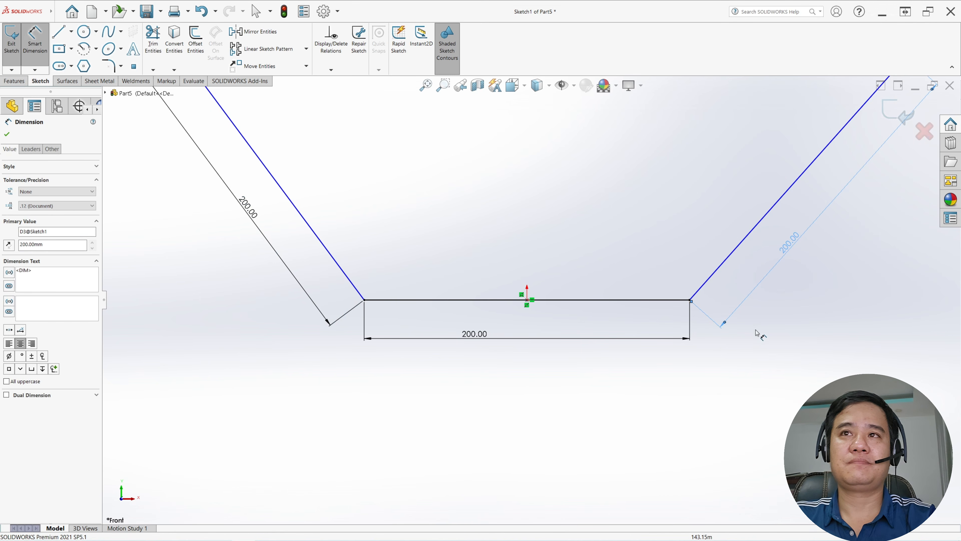
pyautogui.click(760, 335)
# Step: Set the angle between the left slanted line and the base line to 120°
pyautogui.scroll(3, 615, 271)
pyautogui.click(424, 285)
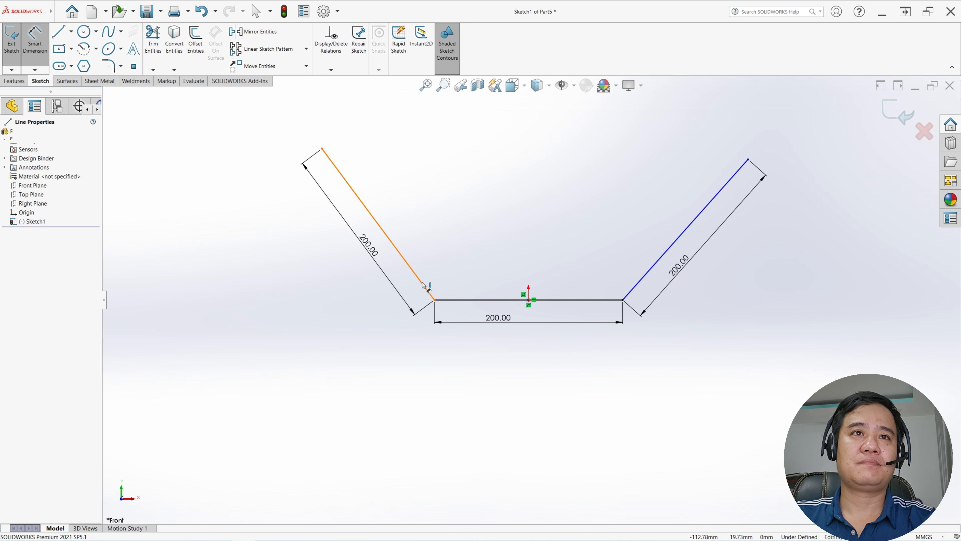
pyautogui.click(465, 299)
pyautogui.click(447, 273)
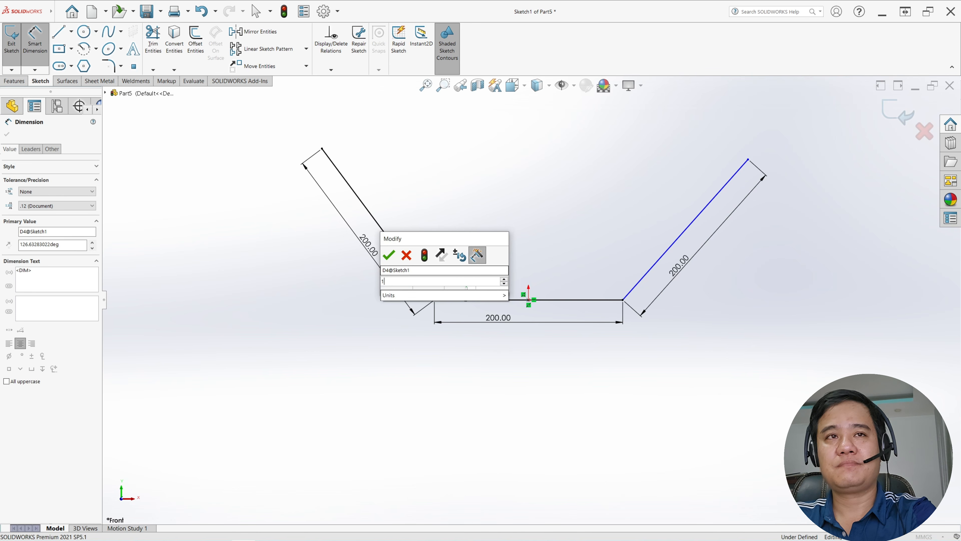
pyautogui.write('120')
pyautogui.press('Return')
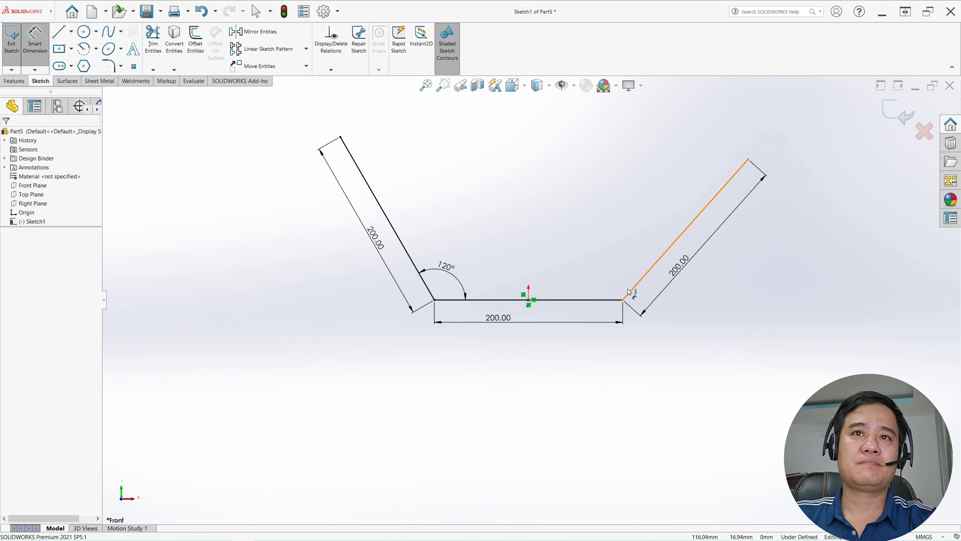
# Step: Set the angle between the right slanted line and the base line to 120° and exit the sketch
pyautogui.click(636, 287)
pyautogui.click(612, 299)
pyautogui.click(610, 278)
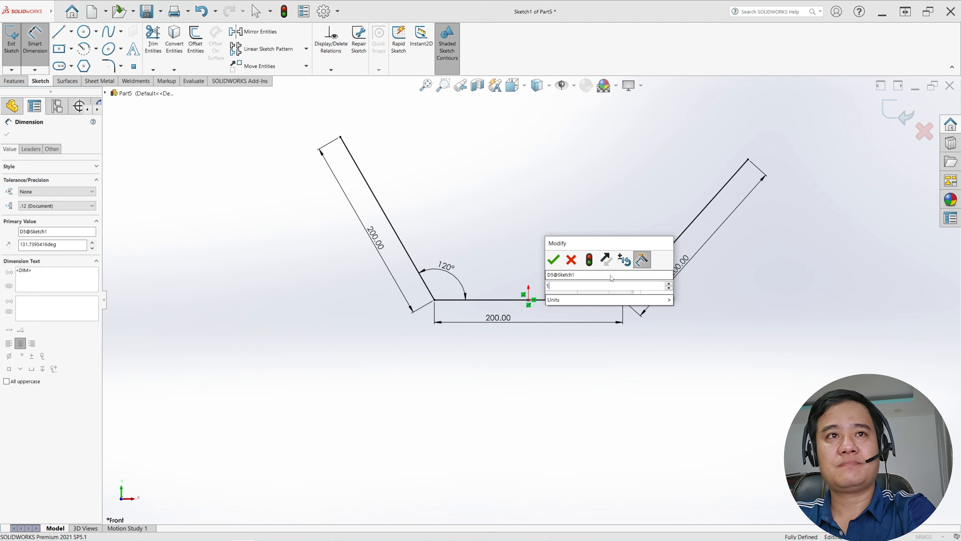
pyautogui.write('120')
pyautogui.press('Return')
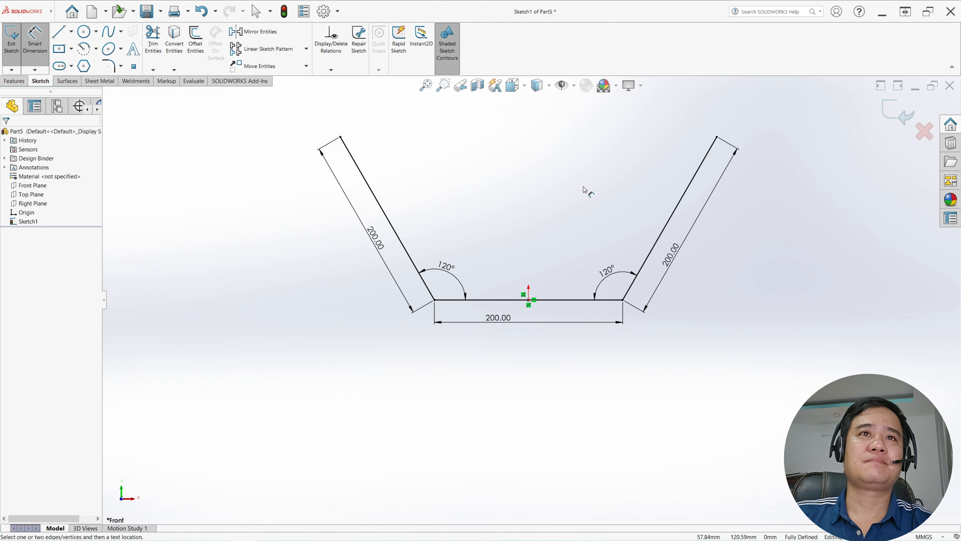
pyautogui.press('z')
pyautogui.press('z')
pyautogui.click(10, 48)
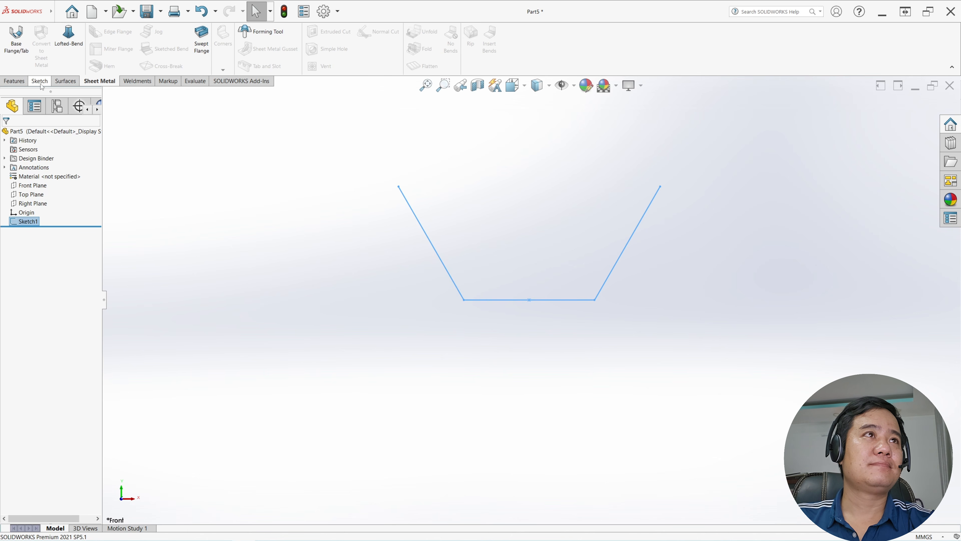
# Step: Start a weldment structural member with the iso standard, square tube type and 20 x 20 x 2 size
pyautogui.click(133, 85)
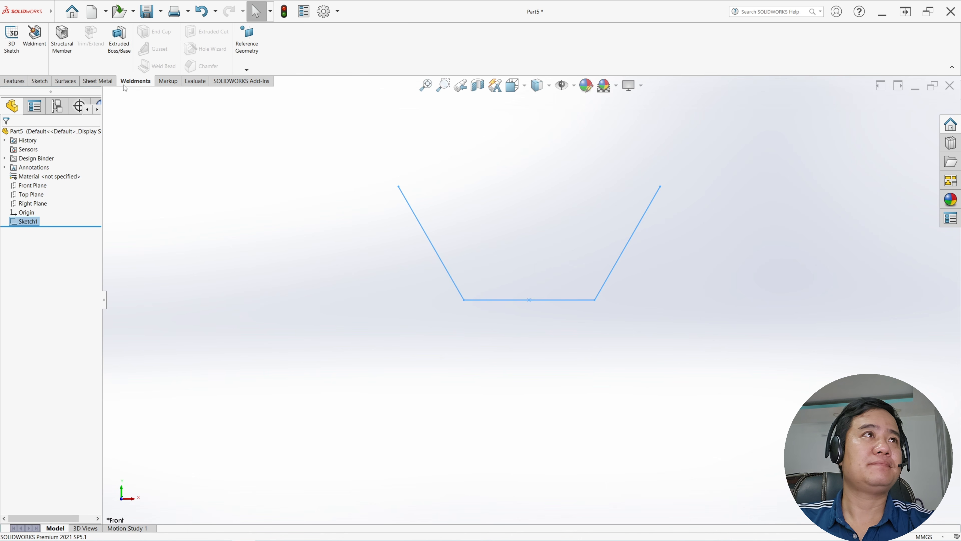
pyautogui.click(61, 54)
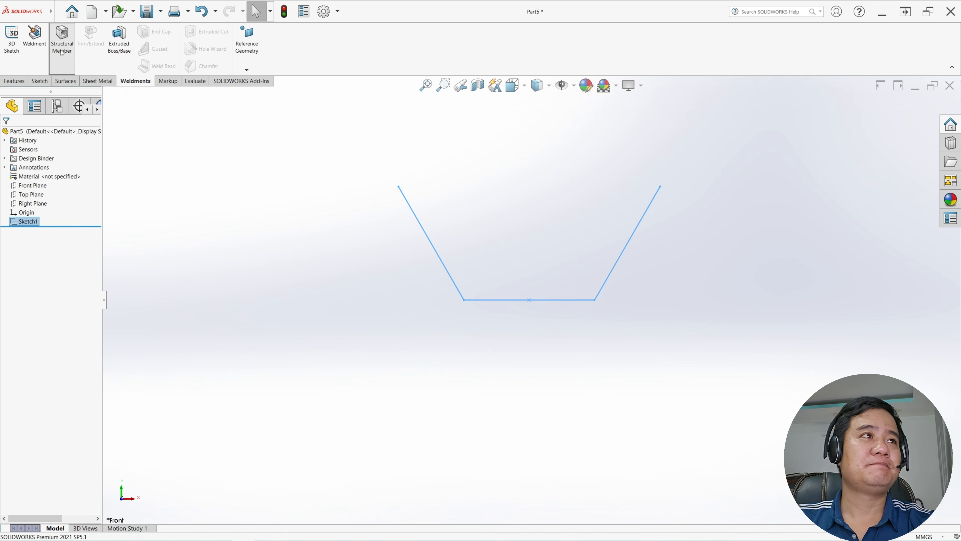
pyautogui.click(45, 190)
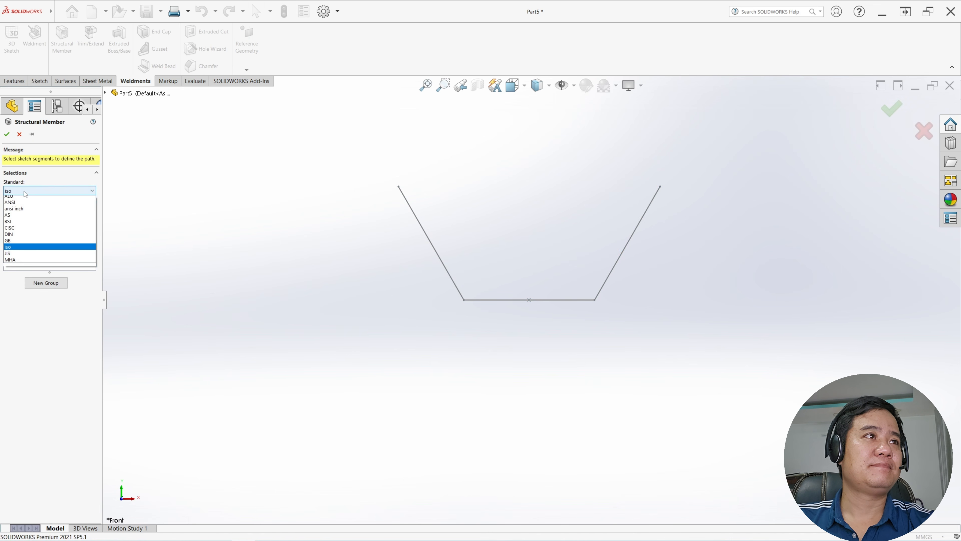
pyautogui.click(20, 250)
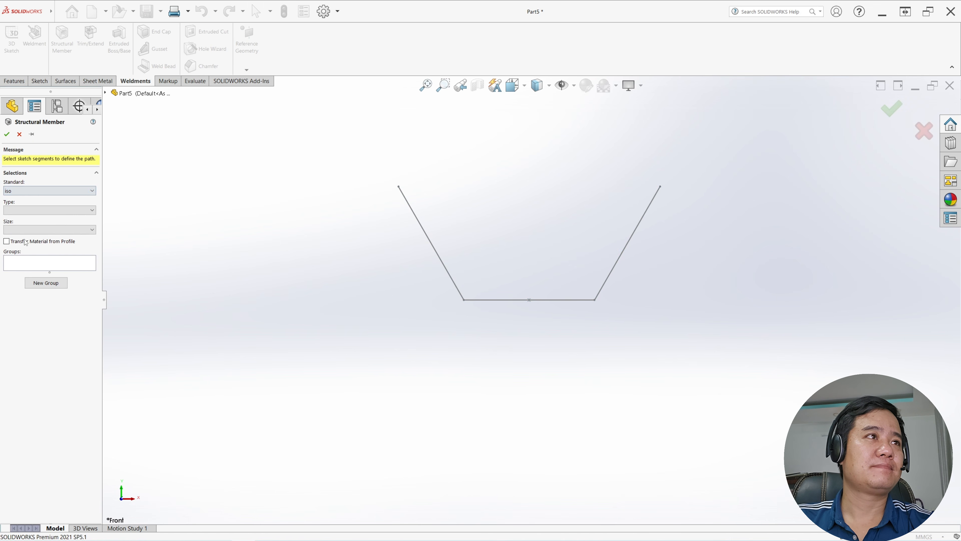
pyautogui.click(46, 210)
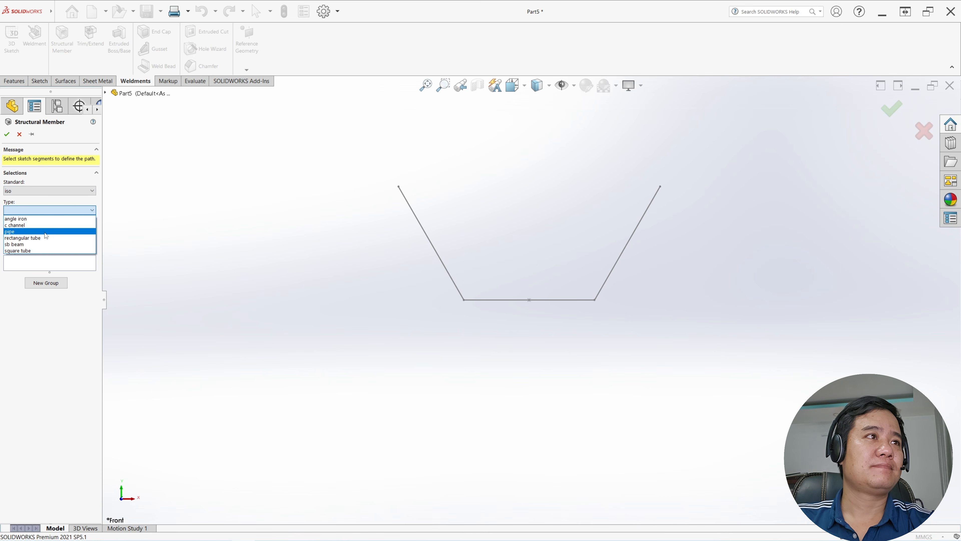
pyautogui.click(45, 250)
pyautogui.click(54, 229)
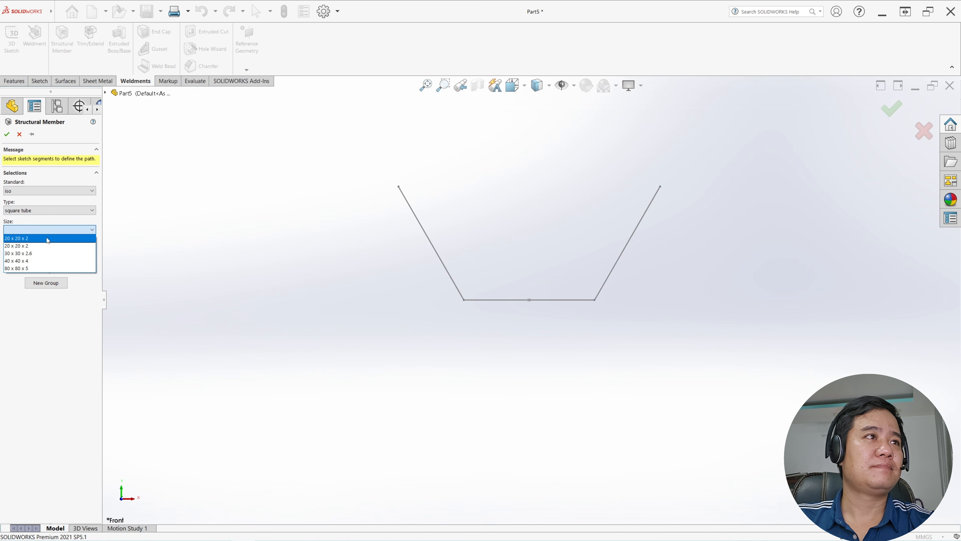
pyautogui.click(48, 246)
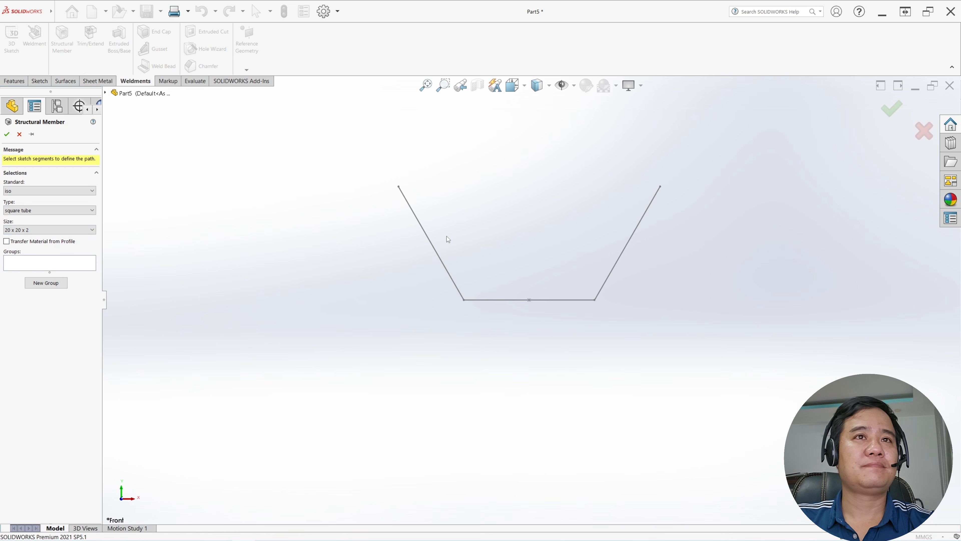
# Step: Use the left, base and right sketch lines as the member's path and set the gap between connected segments to 0.50 mm
pyautogui.click(437, 251)
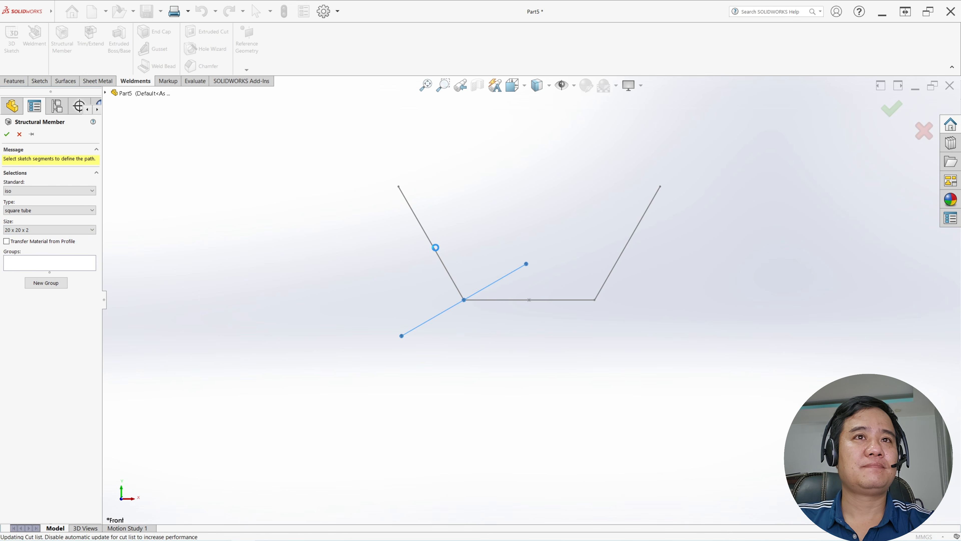
pyautogui.click(513, 302)
pyautogui.click(613, 274)
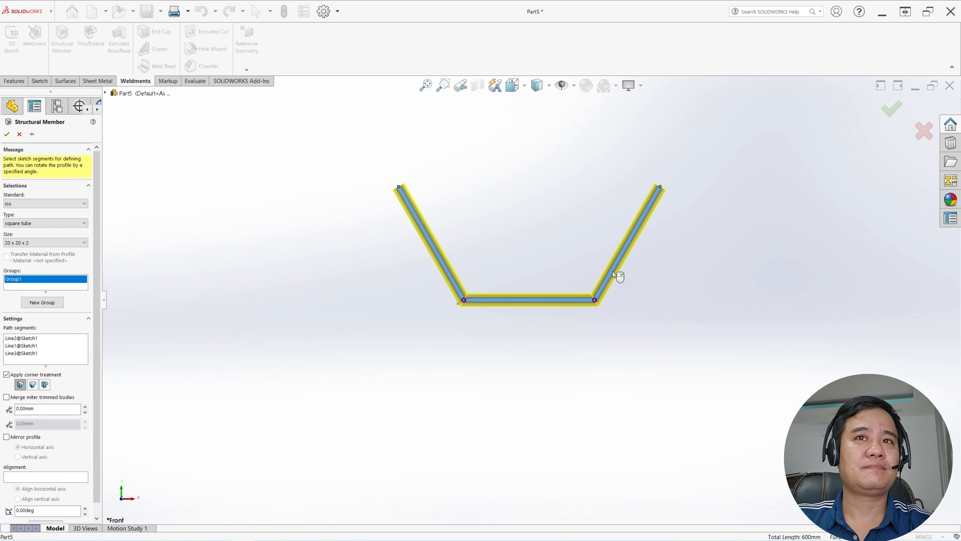
pyautogui.moveTo(98, 306); pyautogui.dragTo(96, 345)
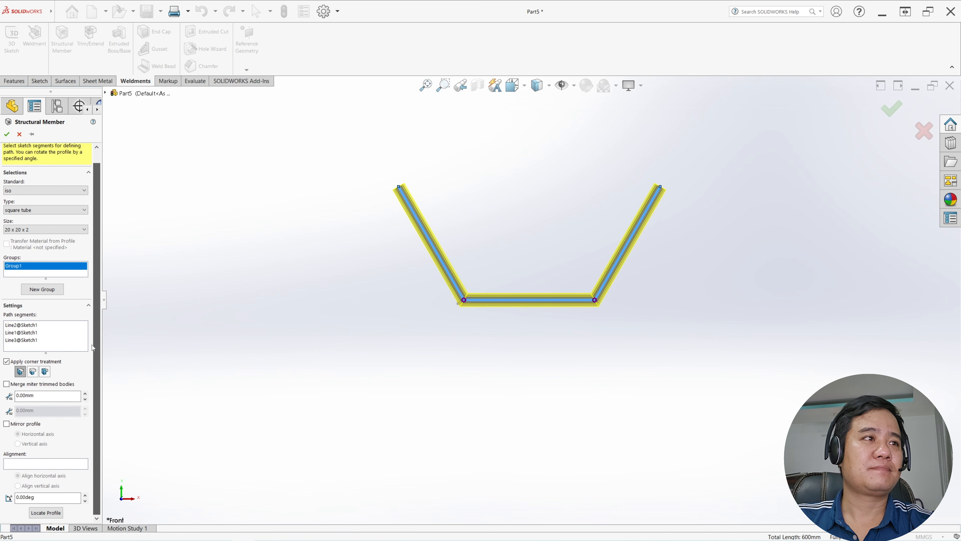
pyautogui.moveTo(45, 395); pyautogui.dragTo(29, 395)
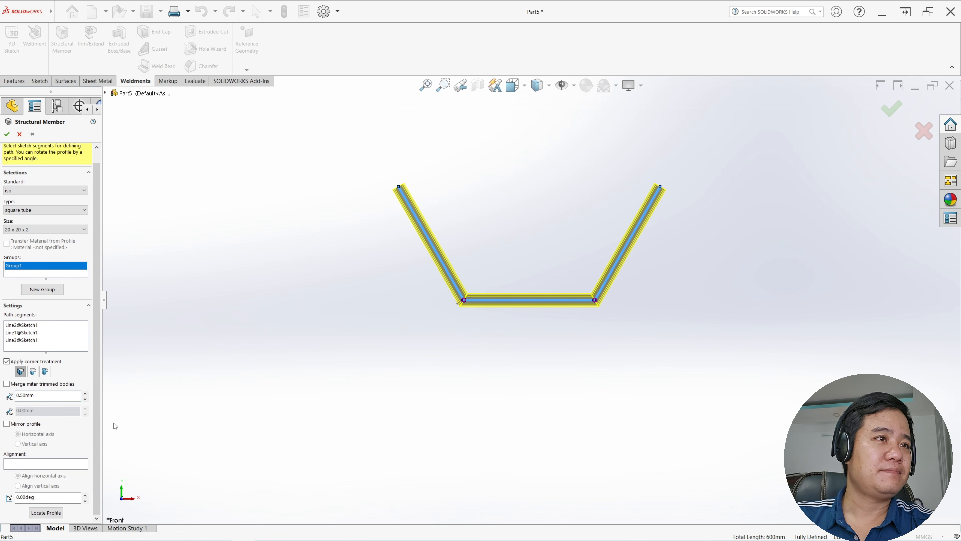
# Step: Relocate the tube profile so that the midpoint of its outer side lies on the path
pyautogui.click(52, 516)
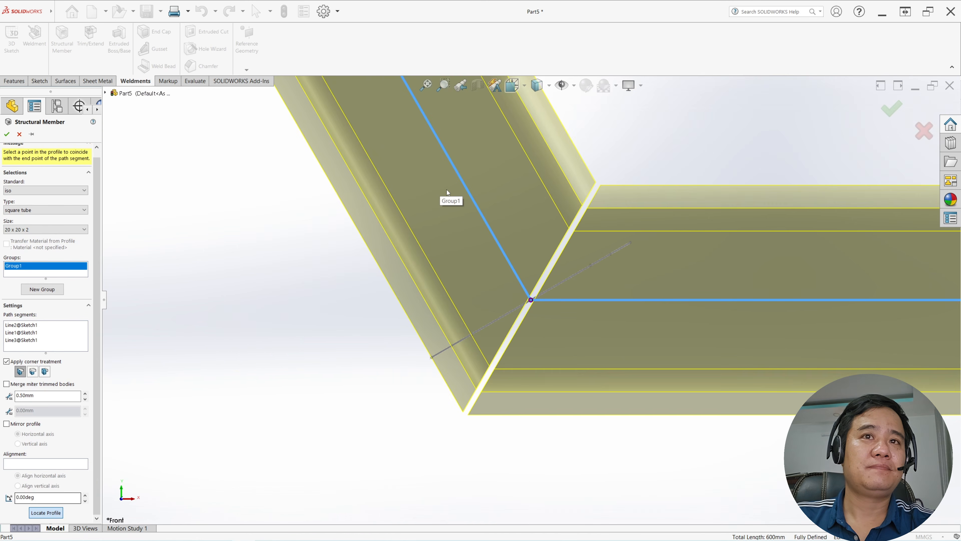
pyautogui.scroll(6, 447, 192)
pyautogui.moveTo(446, 193); pyautogui.dragTo(500, 294, button='middle')
pyautogui.scroll(-4, 525, 306)
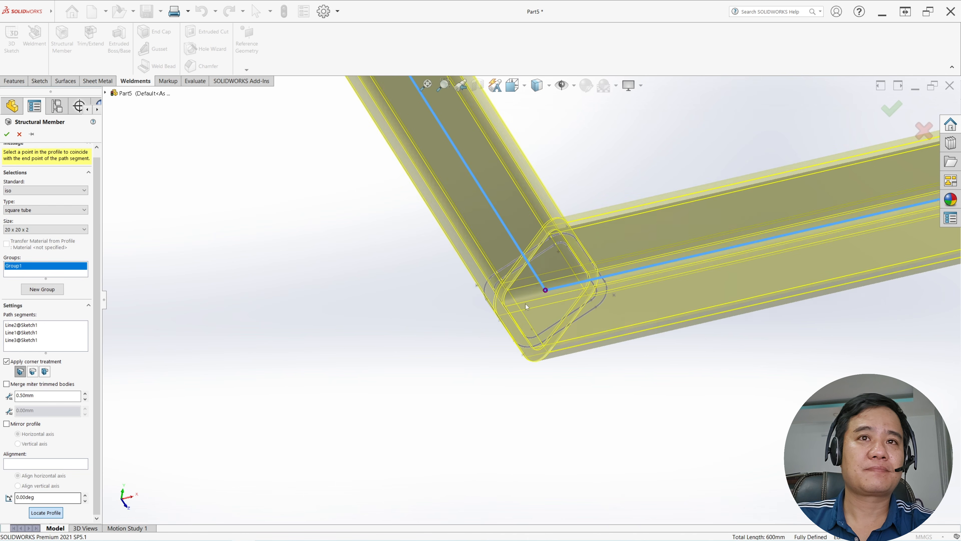
pyautogui.click(501, 320)
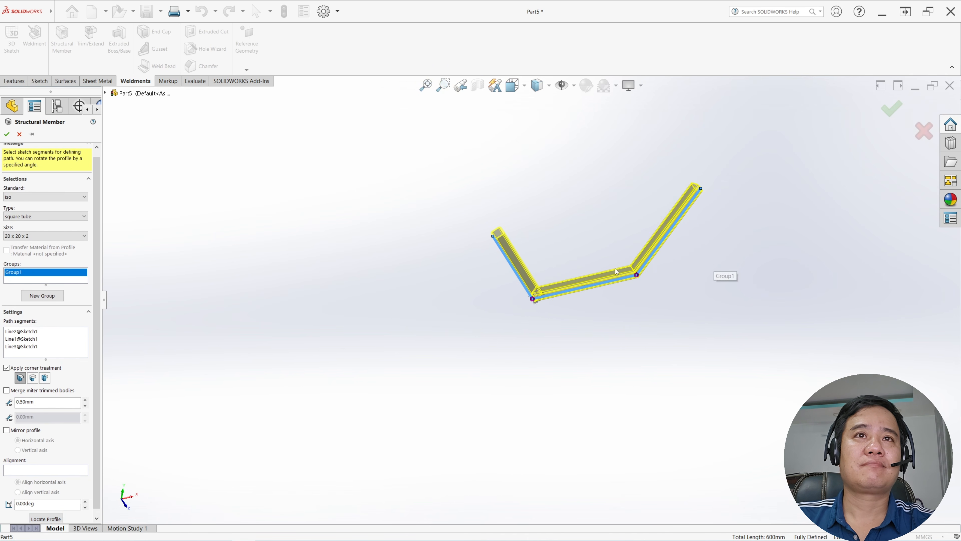
# Step: Create the square tube structural member along the three path segments
pyautogui.click(7, 135)
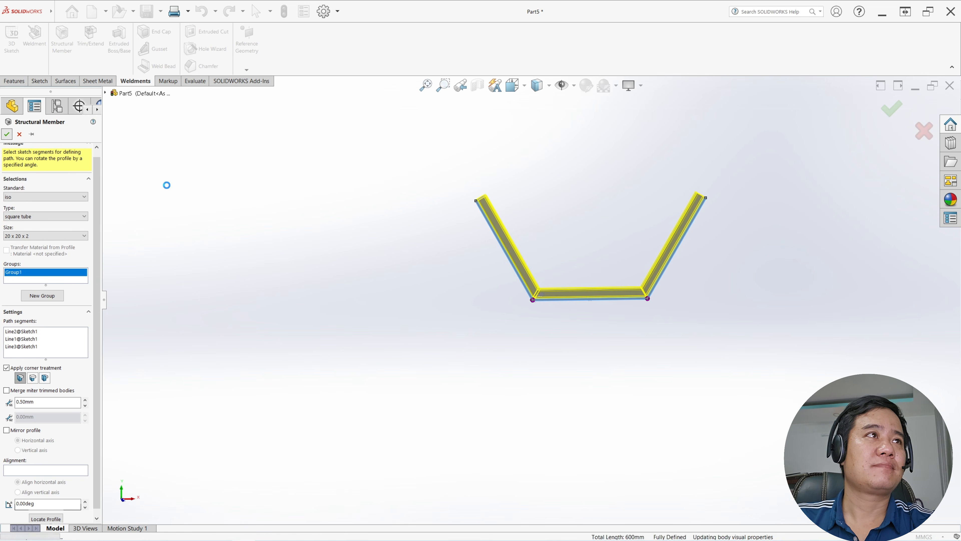
pyautogui.moveTo(570, 213); pyautogui.dragTo(560, 282, button='middle')
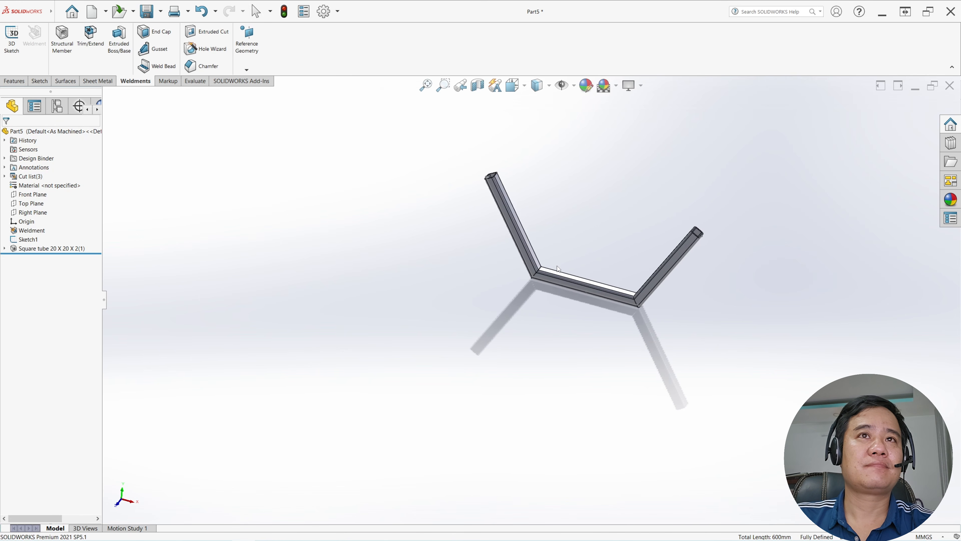
pyautogui.scroll(-4, 578, 200)
pyautogui.moveTo(516, 174); pyautogui.dragTo(513, 196, button='middle')
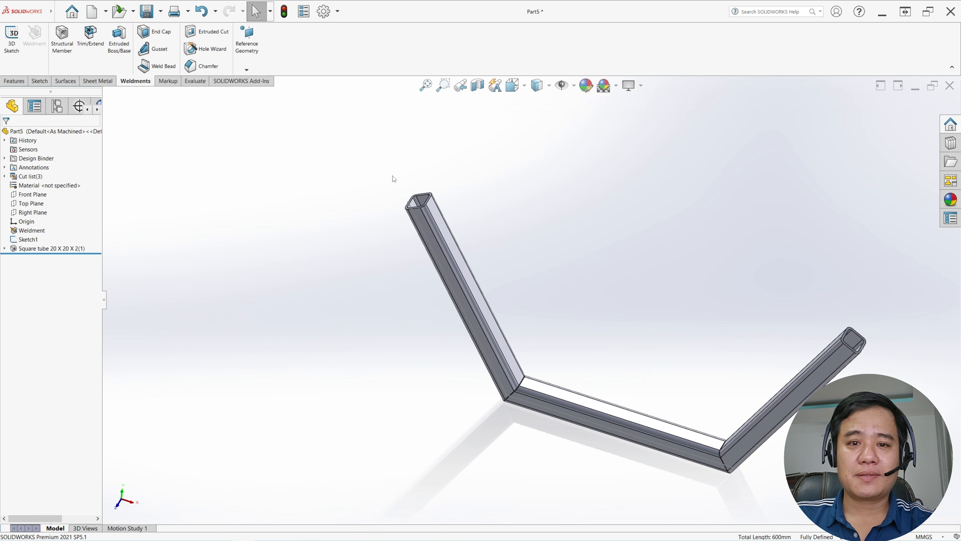
# Step: Edit the square tube's profile sketch and set its outer side length to 30 mm
pyautogui.click(5, 249)
pyautogui.click(38, 266)
pyautogui.click(42, 242)
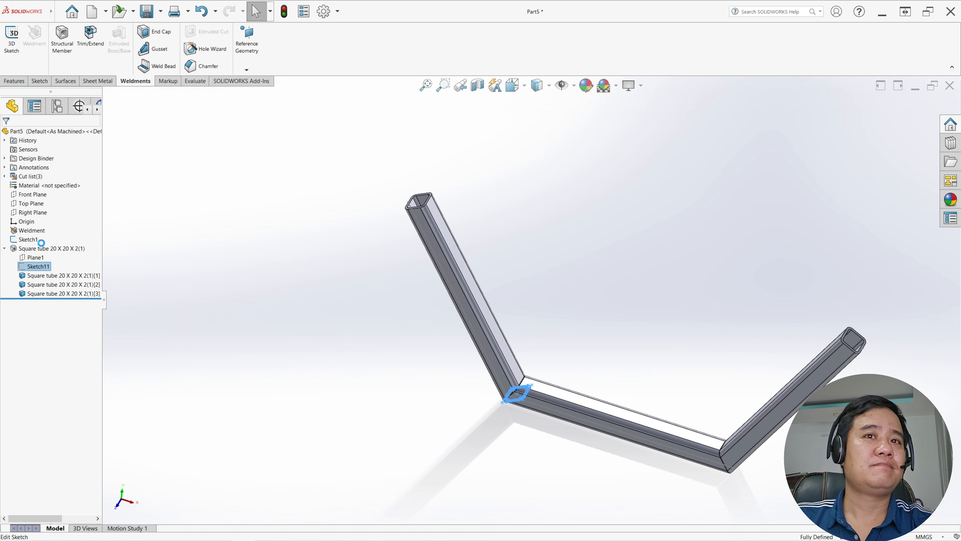
pyautogui.scroll(-4, 613, 446)
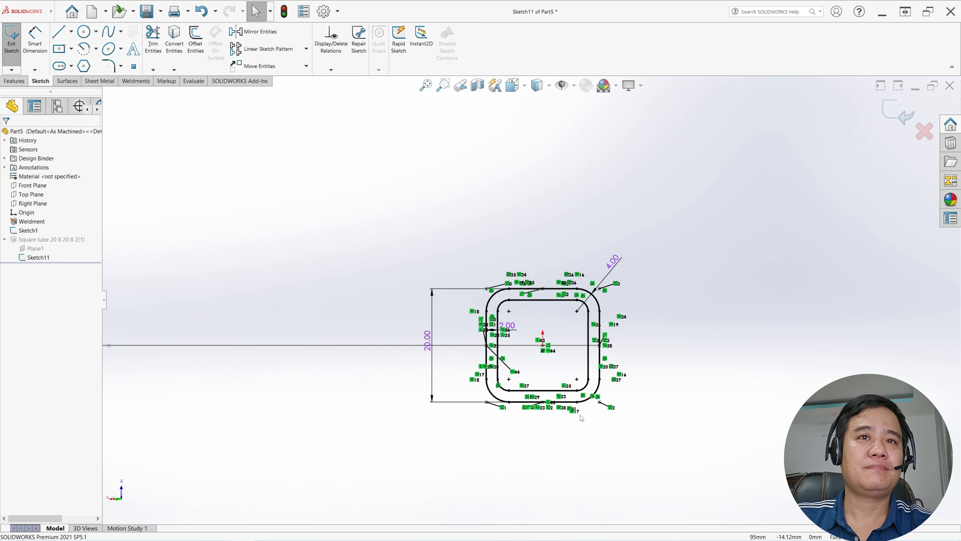
pyautogui.scroll(-1, 613, 455)
pyautogui.doubleClick(391, 318)
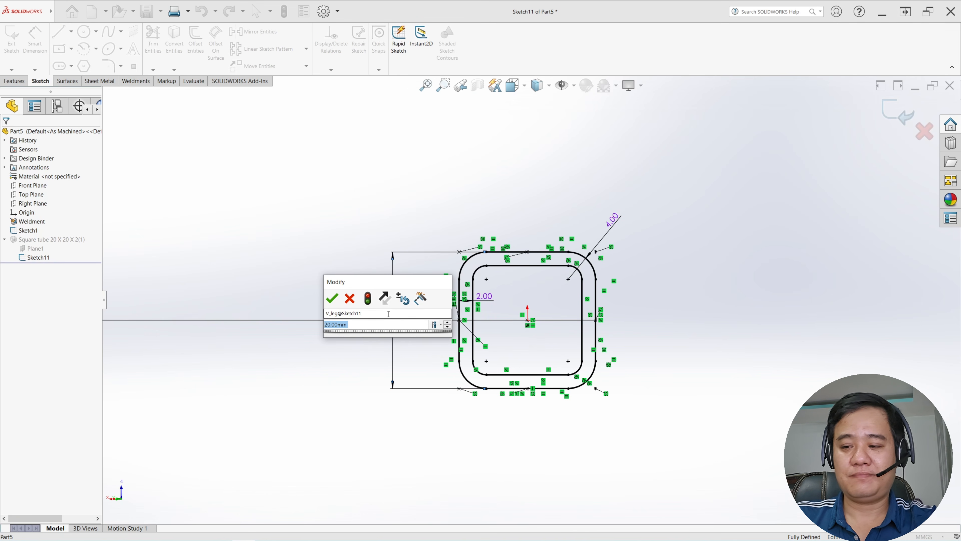
pyautogui.write('30')
pyautogui.press('Return')
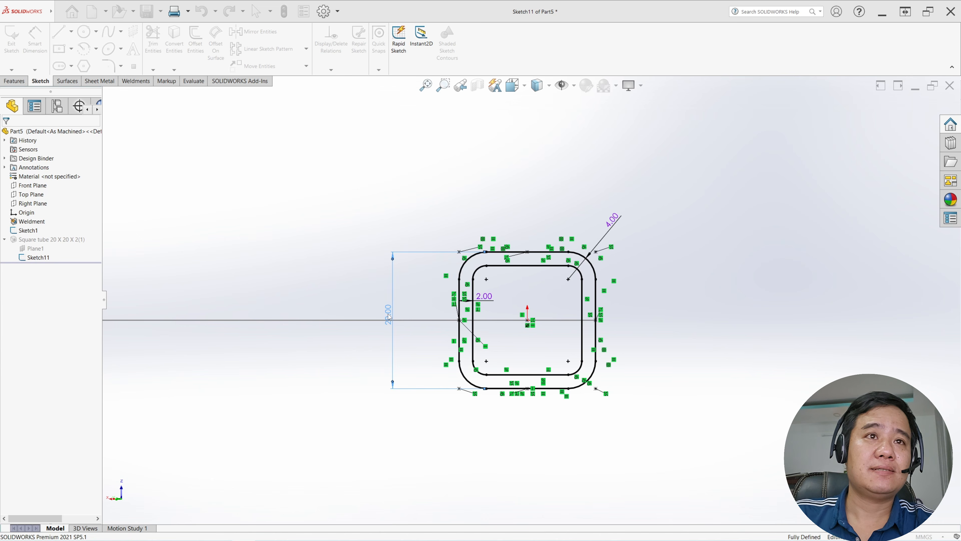
# Step: Set the tube profile's wall thickness to 1.5 mm and its outer corner radius to 3 mm, and exit the sketch
pyautogui.doubleClick(452, 297)
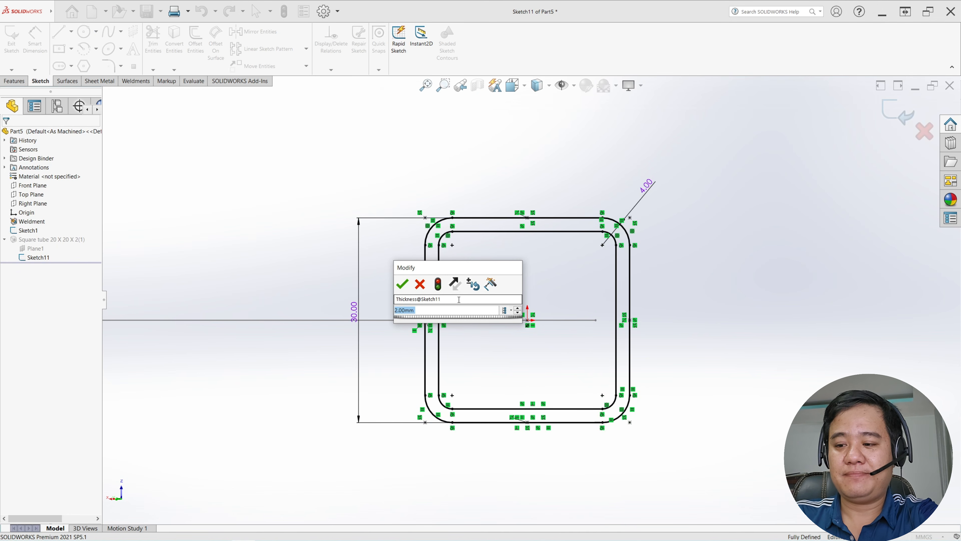
pyautogui.write('1.5')
pyautogui.press('Return')
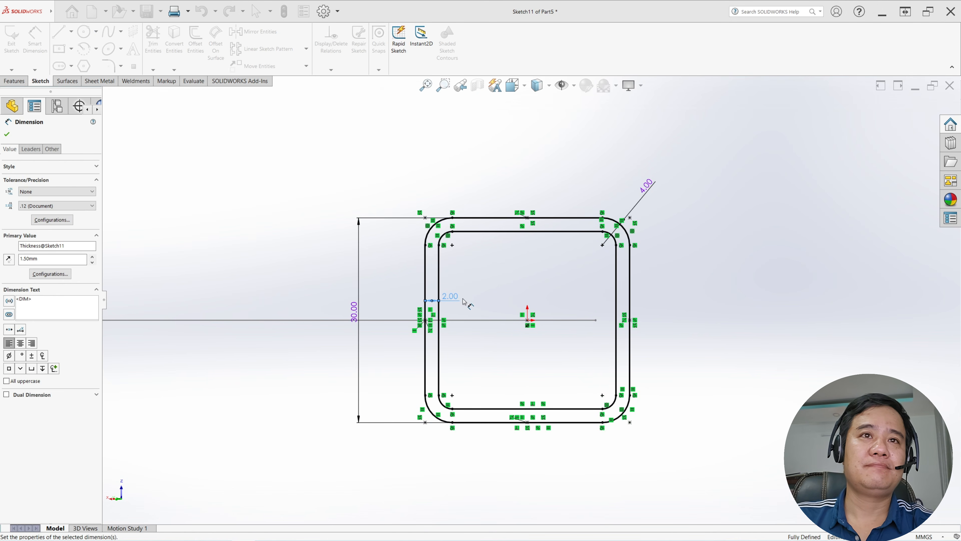
pyautogui.doubleClick(646, 189)
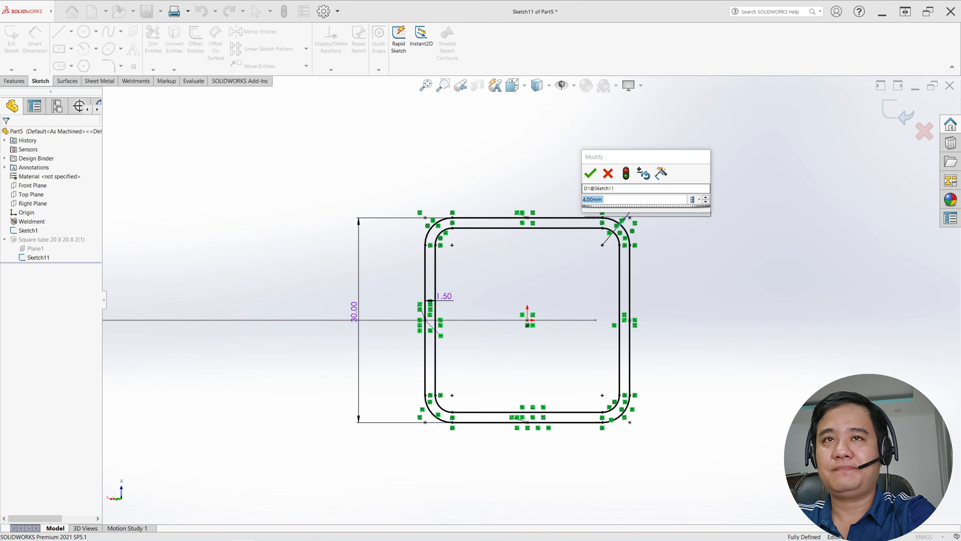
pyautogui.write('3')
pyautogui.press('Return')
pyautogui.click(486, 150)
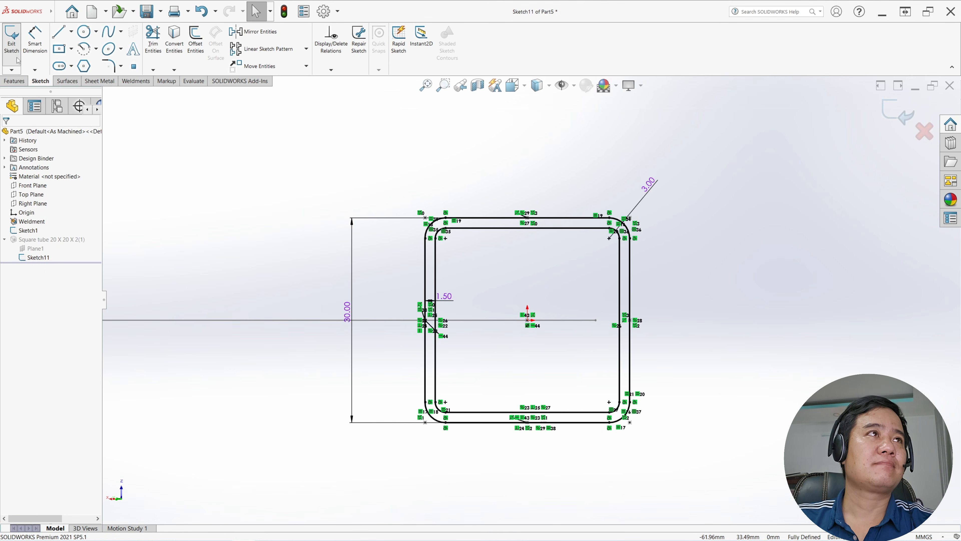
pyautogui.click(11, 41)
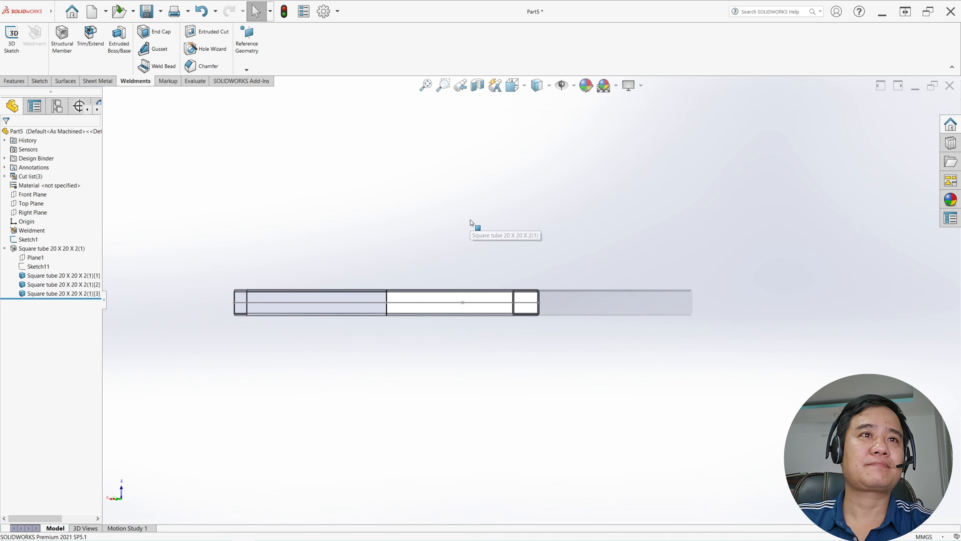
# Step: Start a sheet metal base flange from the frame's path sketch and extend Direction 1 up to the vertex on one flat edge of the tube
pyautogui.moveTo(463, 318); pyautogui.dragTo(490, 284, button='middle')
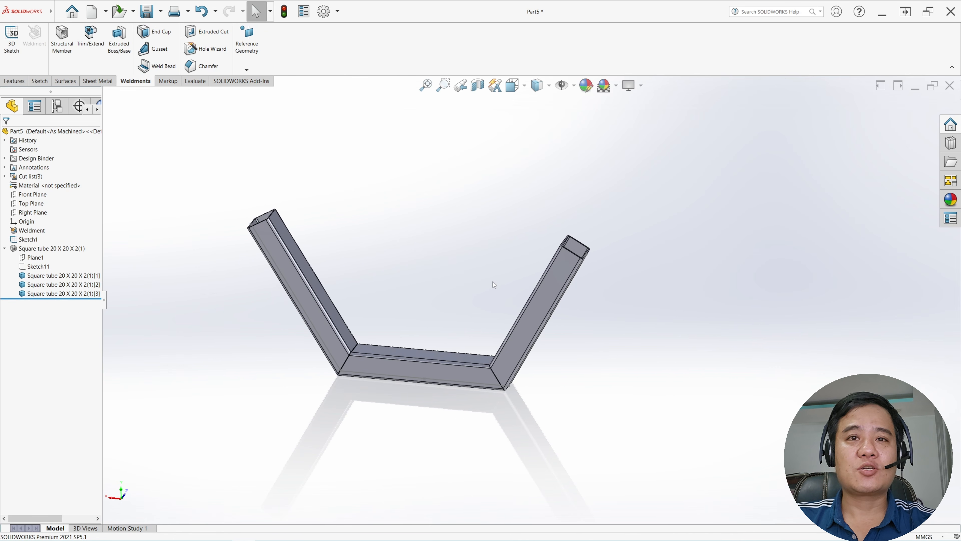
pyautogui.scroll(2, 469, 307)
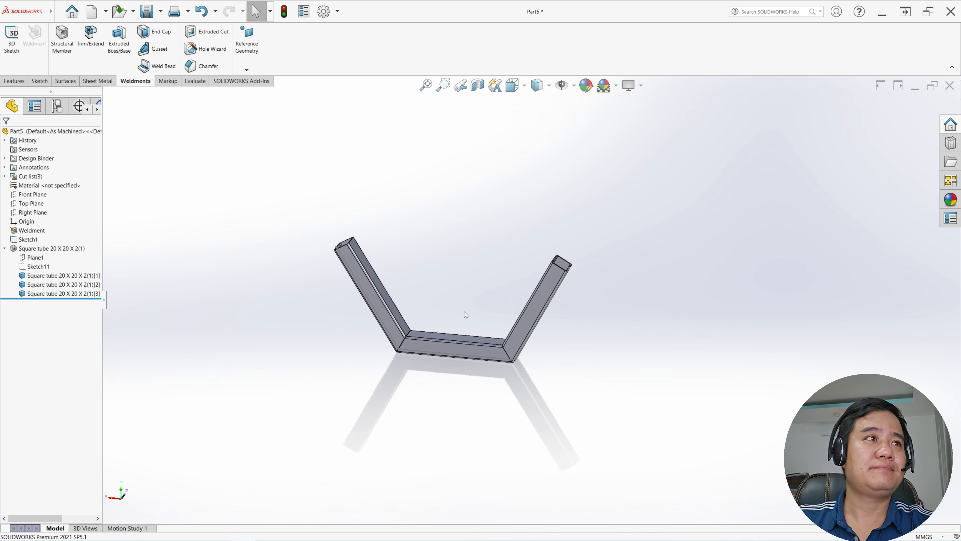
pyautogui.click(30, 241)
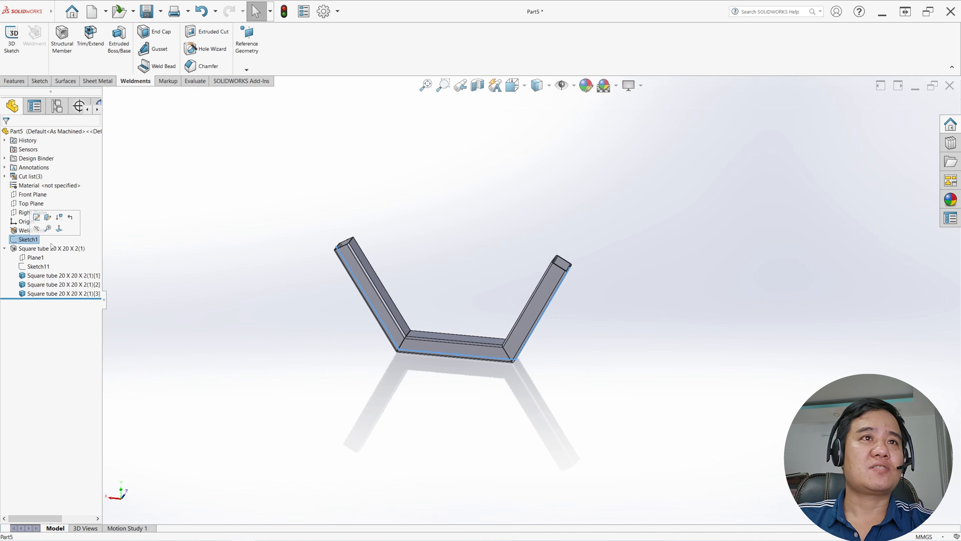
pyautogui.click(99, 81)
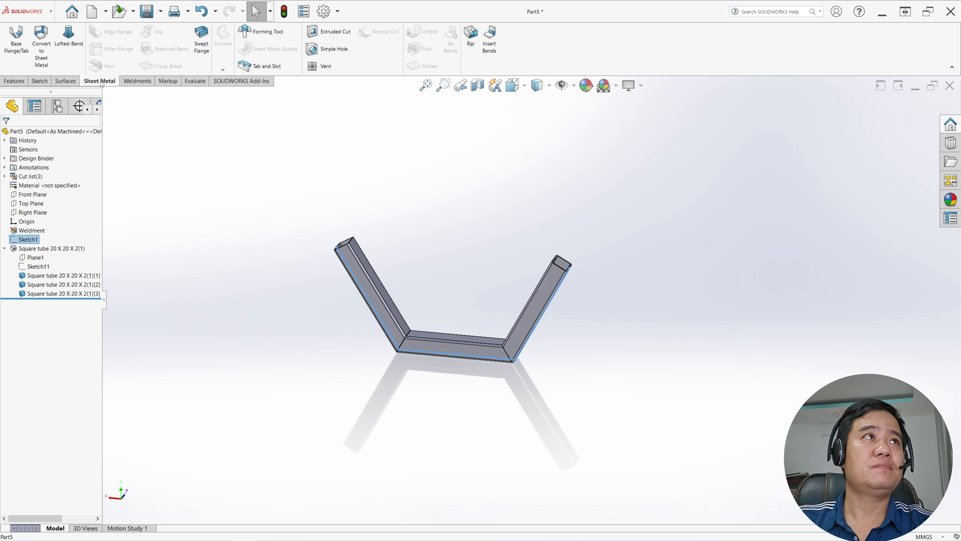
pyautogui.click(17, 47)
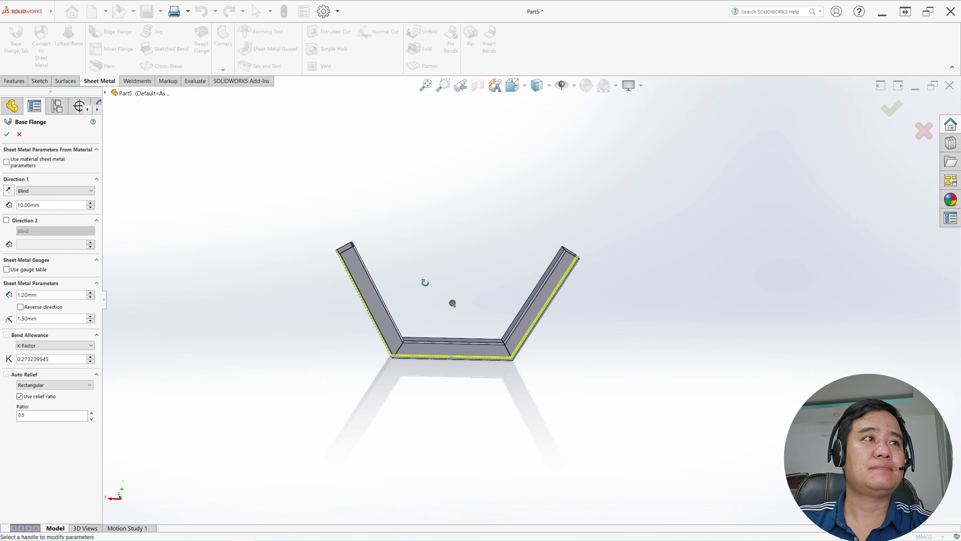
pyautogui.click(48, 192)
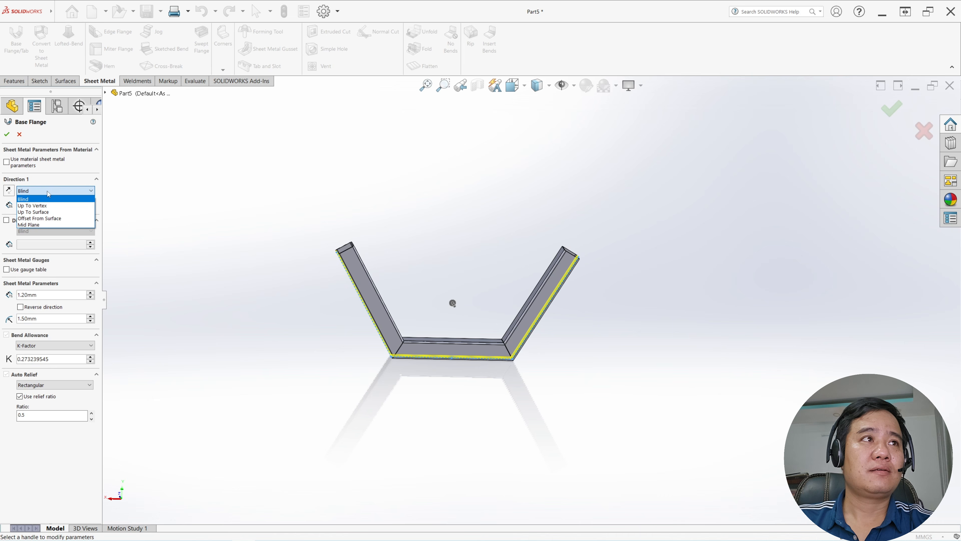
pyautogui.click(52, 206)
pyautogui.moveTo(315, 368); pyautogui.dragTo(458, 312, button='middle')
pyautogui.scroll(-5, 457, 312)
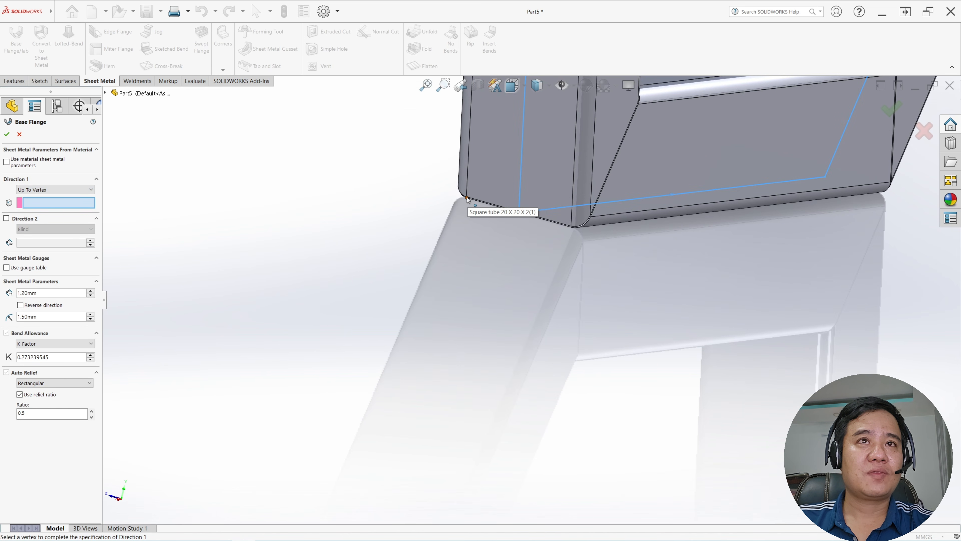
pyautogui.scroll(-3, 469, 200)
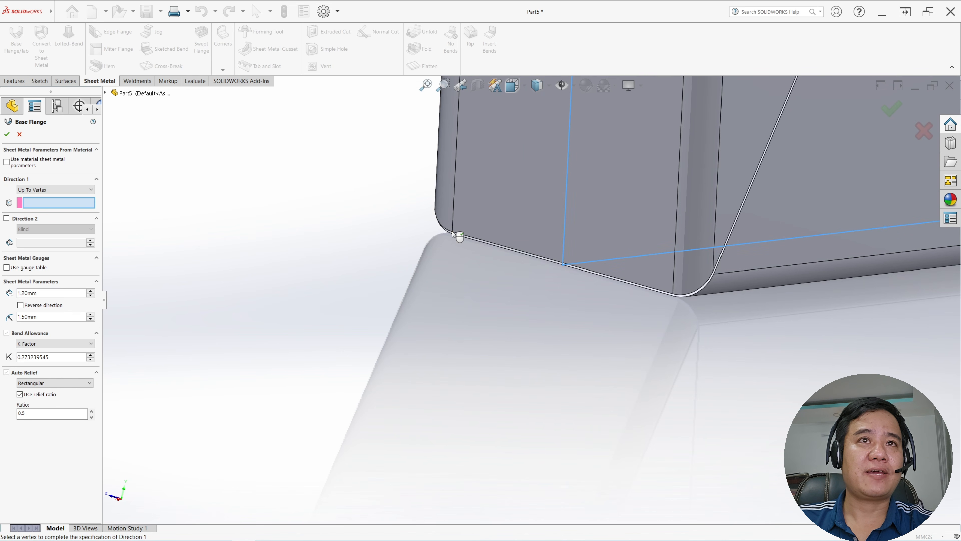
pyautogui.click(452, 232)
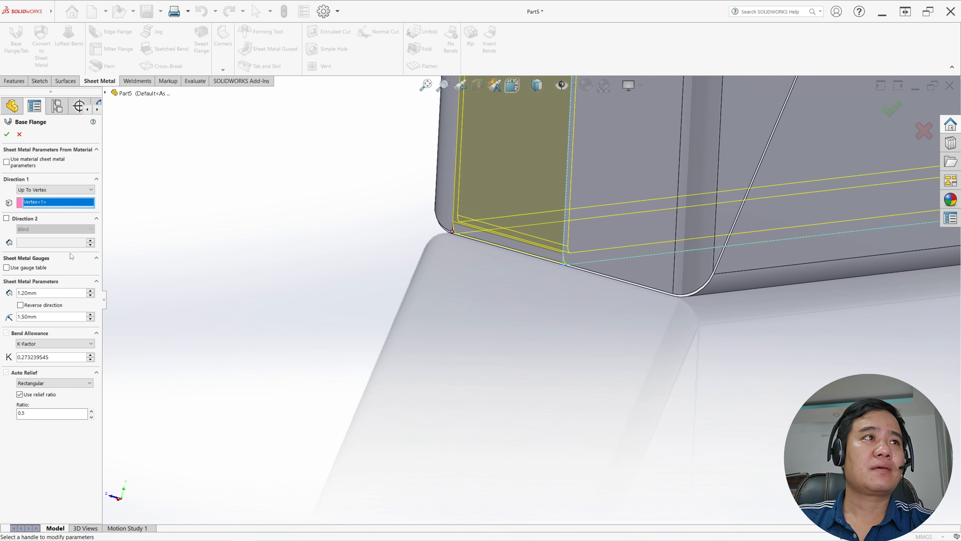
# Step: Enable Direction 2 of the base flange and extend it up to the vertex on the opposite flat edge of the tube
pyautogui.click(7, 219)
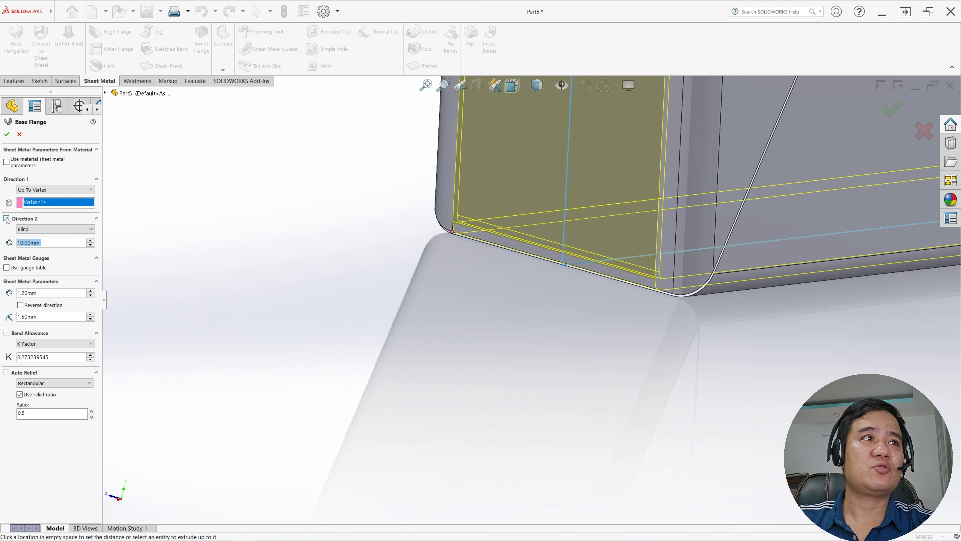
pyautogui.click(43, 229)
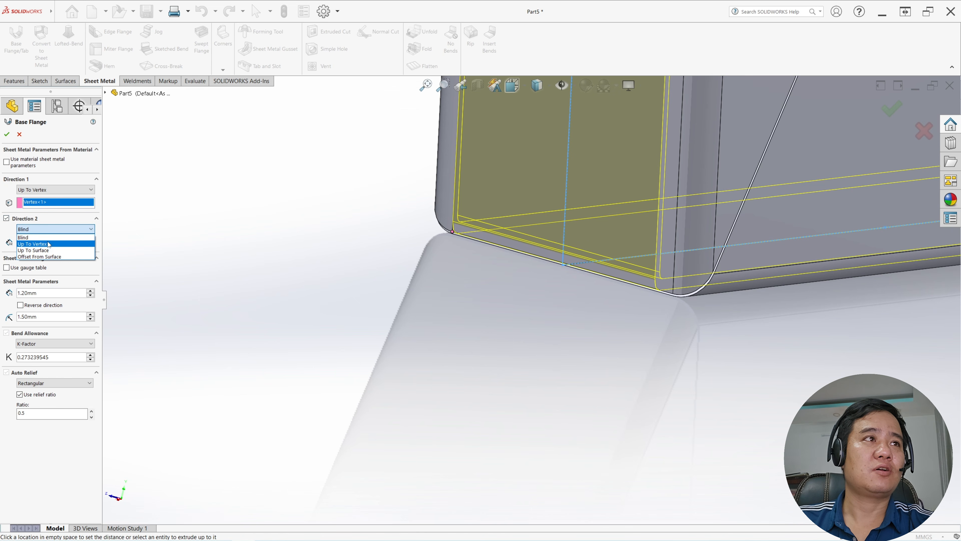
pyautogui.click(32, 244)
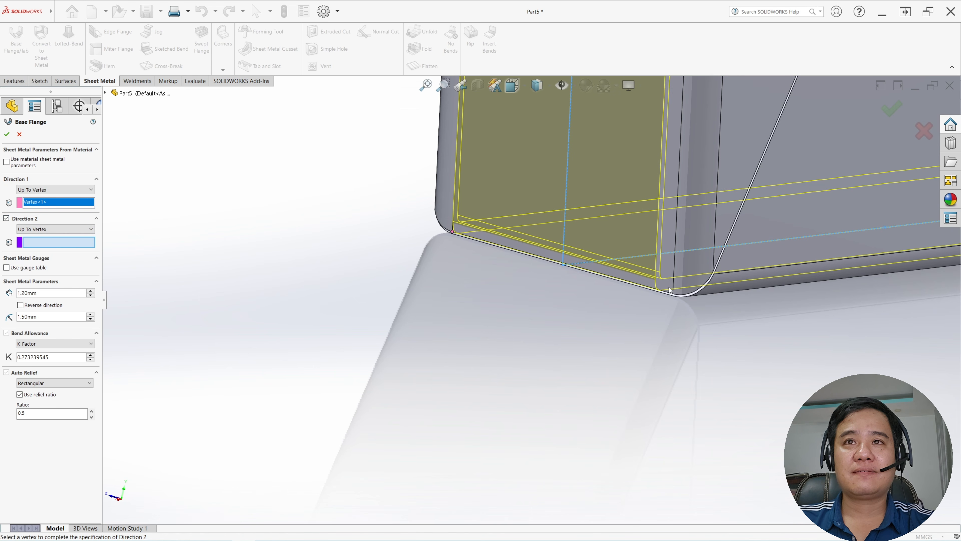
pyautogui.moveTo(672, 289); pyautogui.dragTo(671, 282, button='middle')
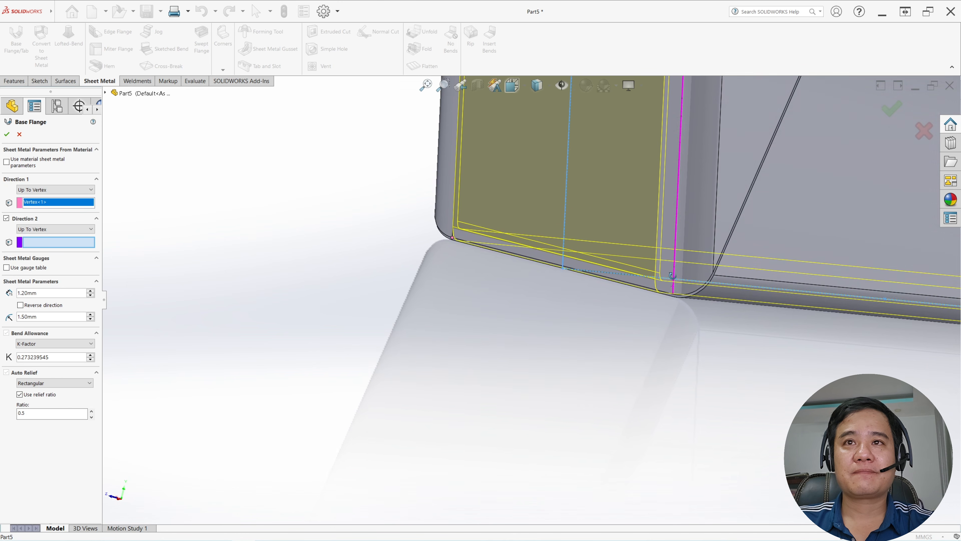
pyautogui.click(673, 294)
# Step: Set the base flange's sheet thickness to 1.5 mm and create the flange
pyautogui.scroll(8, 654, 313)
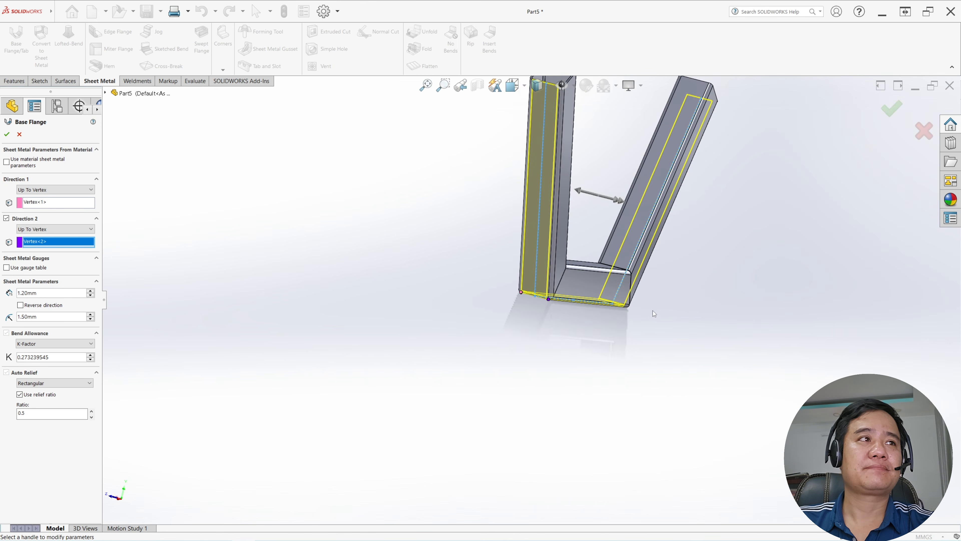
pyautogui.moveTo(652, 311); pyautogui.dragTo(627, 323, button='middle')
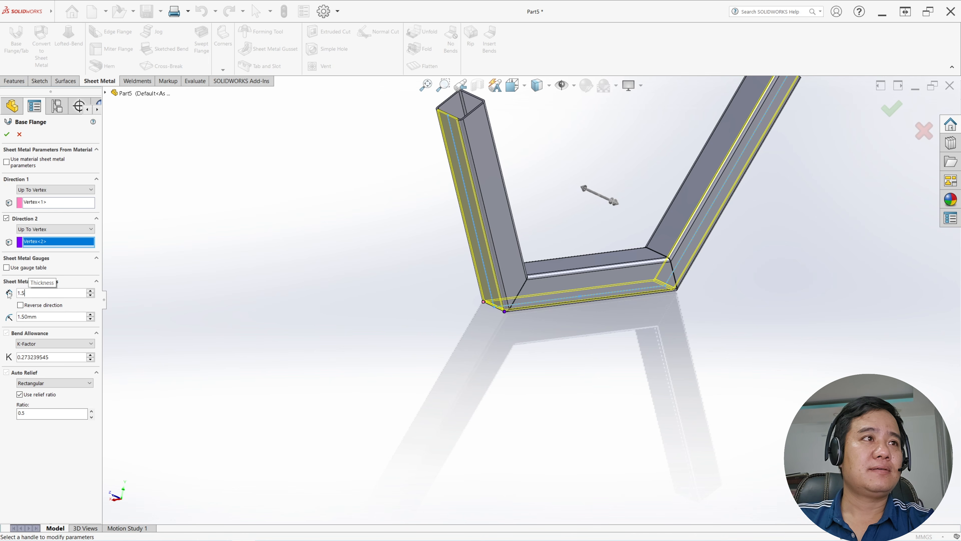
pyautogui.press('Return')
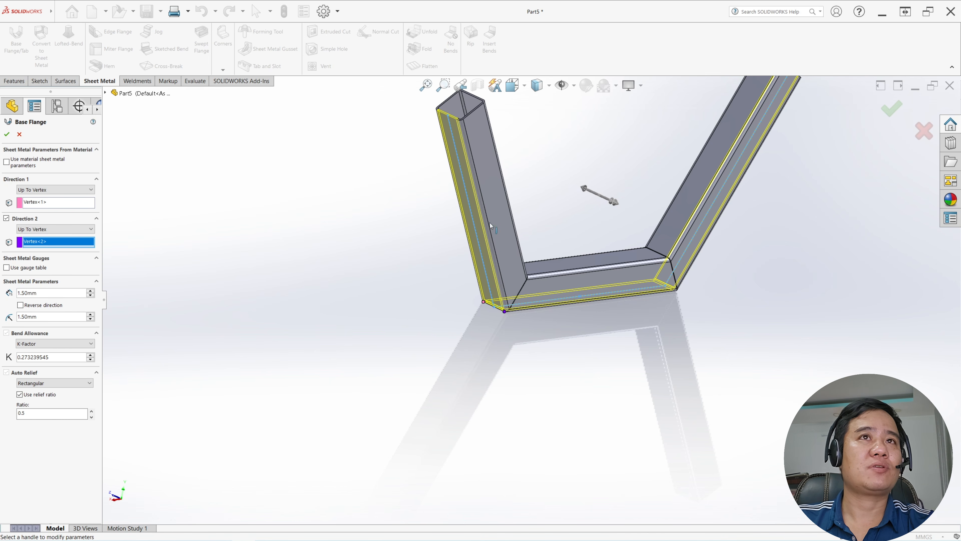
pyautogui.scroll(-10, 489, 223)
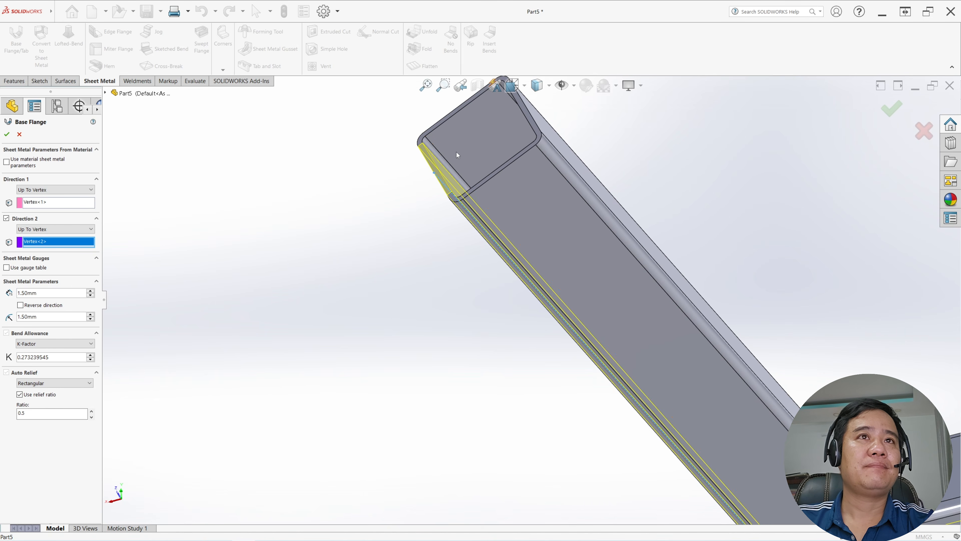
pyautogui.scroll(5, 454, 170)
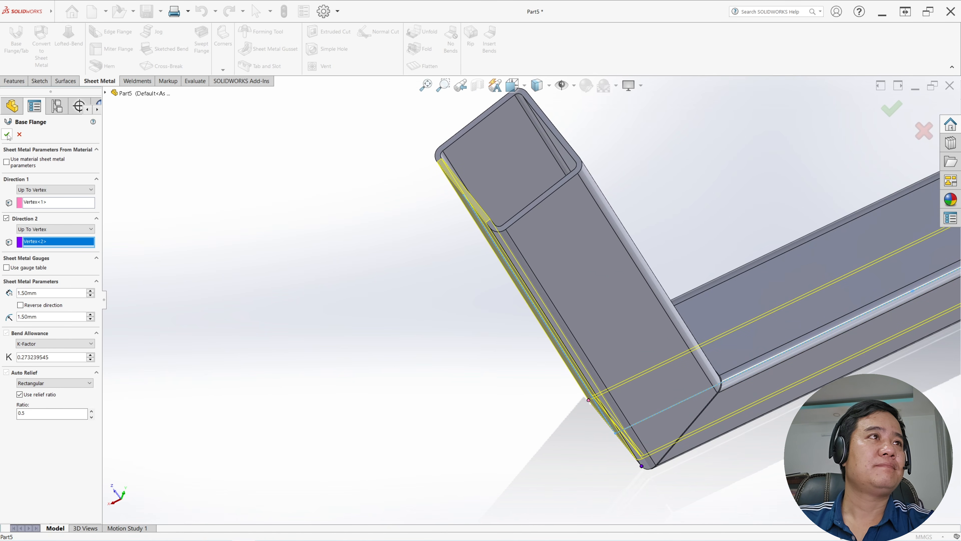
pyautogui.scroll(7, 543, 282)
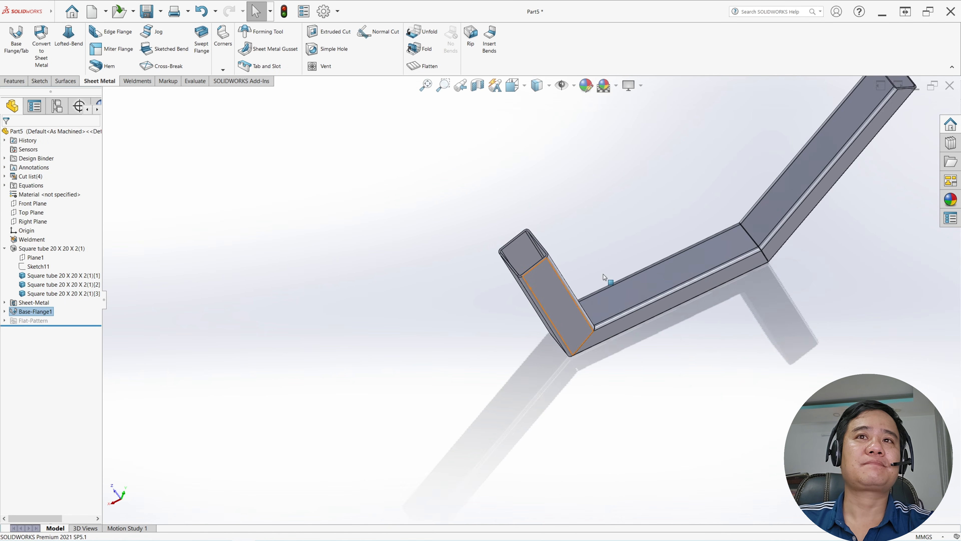
# Step: Sketch on the Front Plane a circle of about 3.33 mm radius, centred in the left bend's miter gap and passing through its outer corner
pyautogui.moveTo(609, 279); pyautogui.dragTo(592, 319, button='middle')
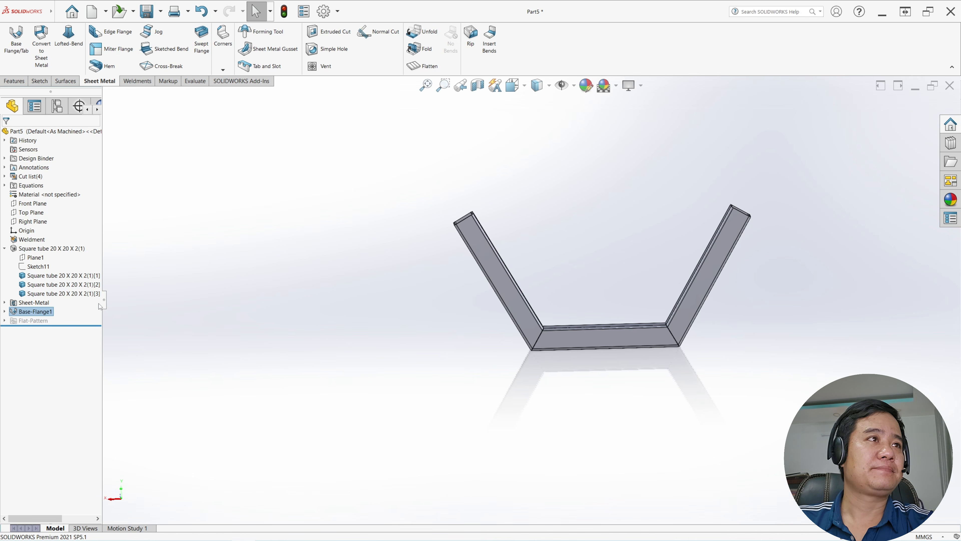
pyautogui.click(33, 204)
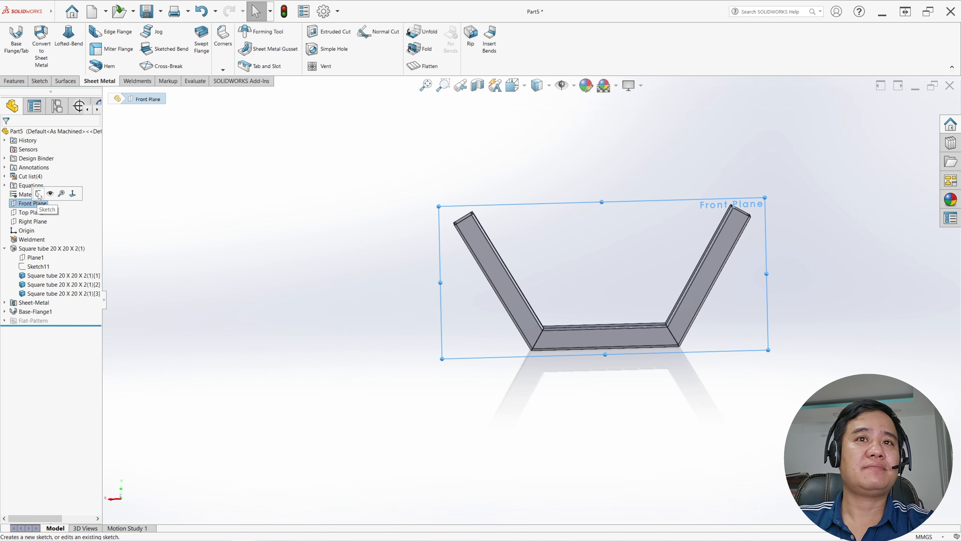
pyautogui.click(40, 195)
pyautogui.scroll(-8, 465, 384)
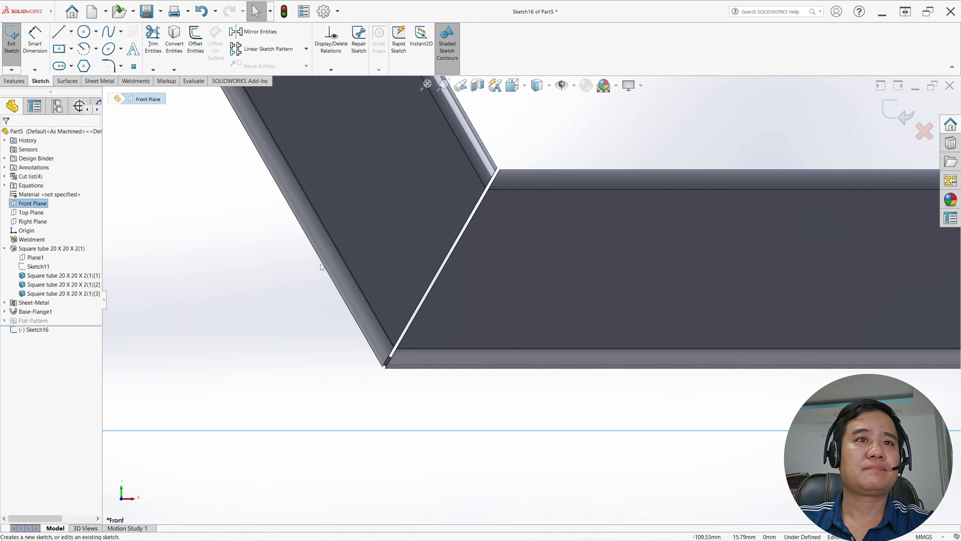
pyautogui.click(84, 33)
pyautogui.scroll(-4, 396, 369)
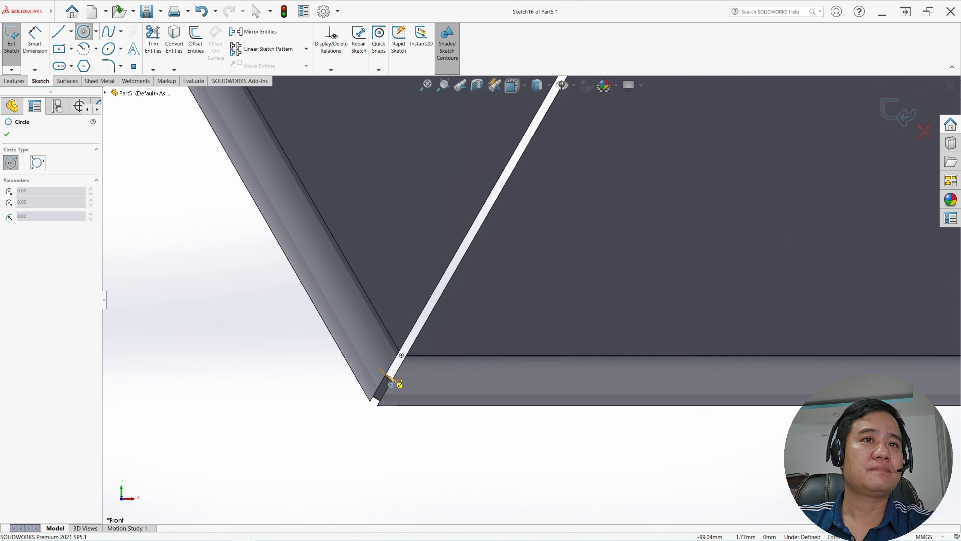
pyautogui.scroll(-1, 388, 376)
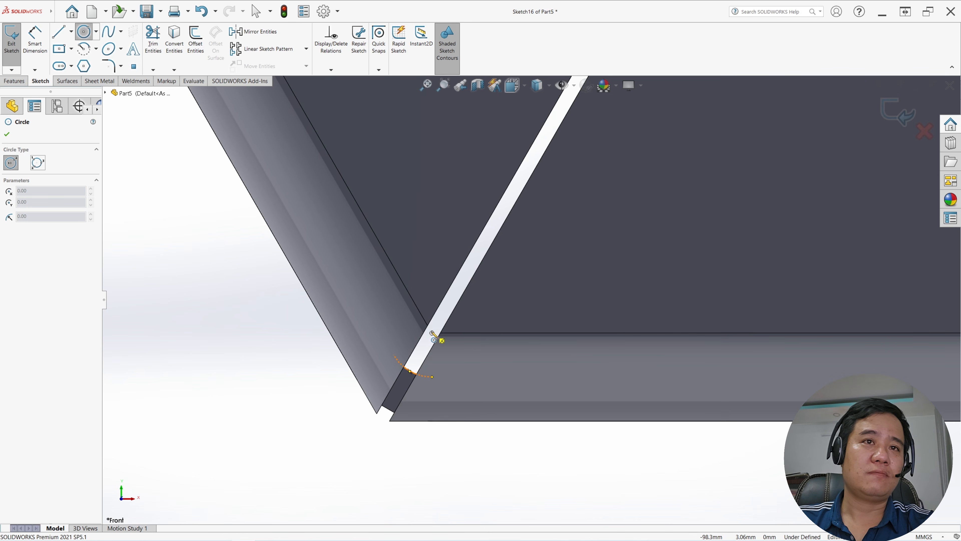
pyautogui.click(431, 332)
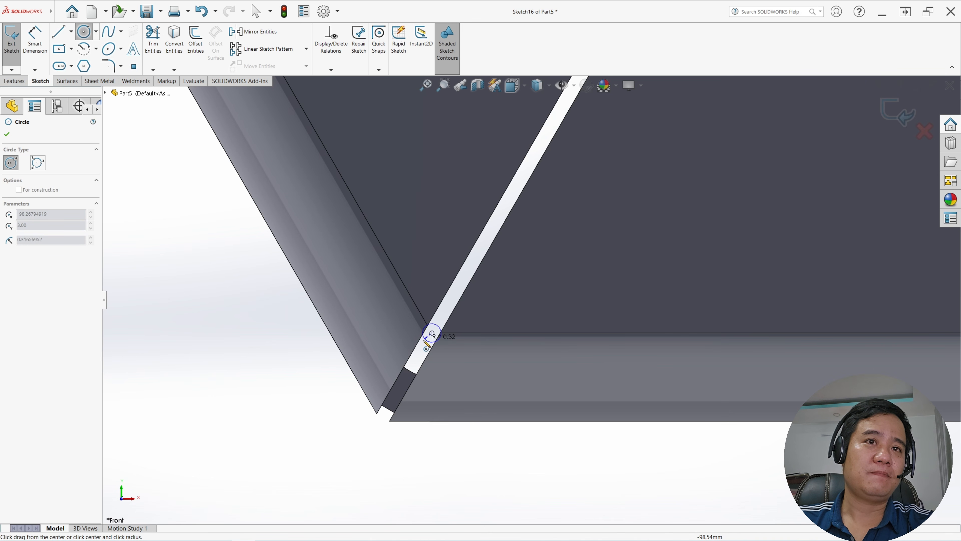
pyautogui.click(377, 413)
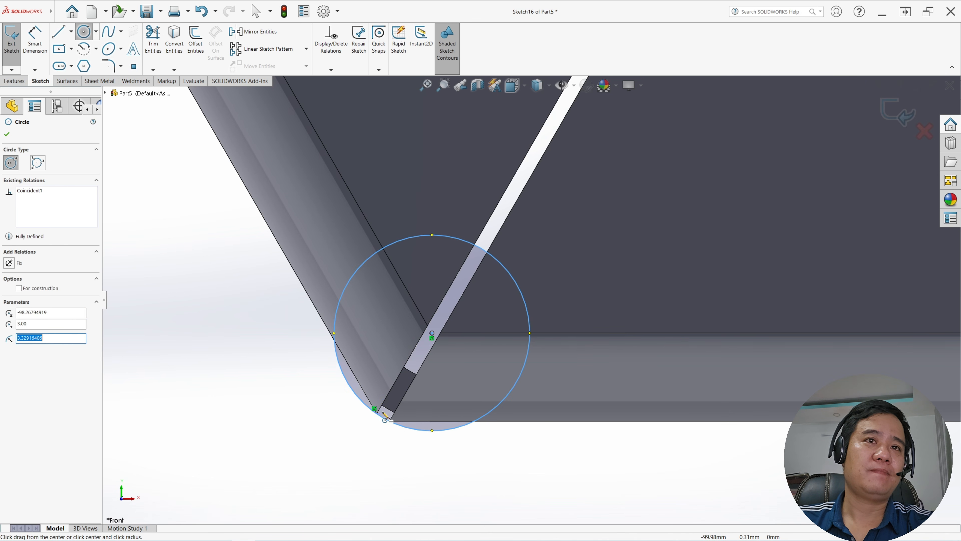
pyautogui.press('Escape')
# Step: Add a circle of about 3.33 mm radius in the right bend's miter gap, passing through its outer corner, and exit the sketch
pyautogui.scroll(6, 638, 364)
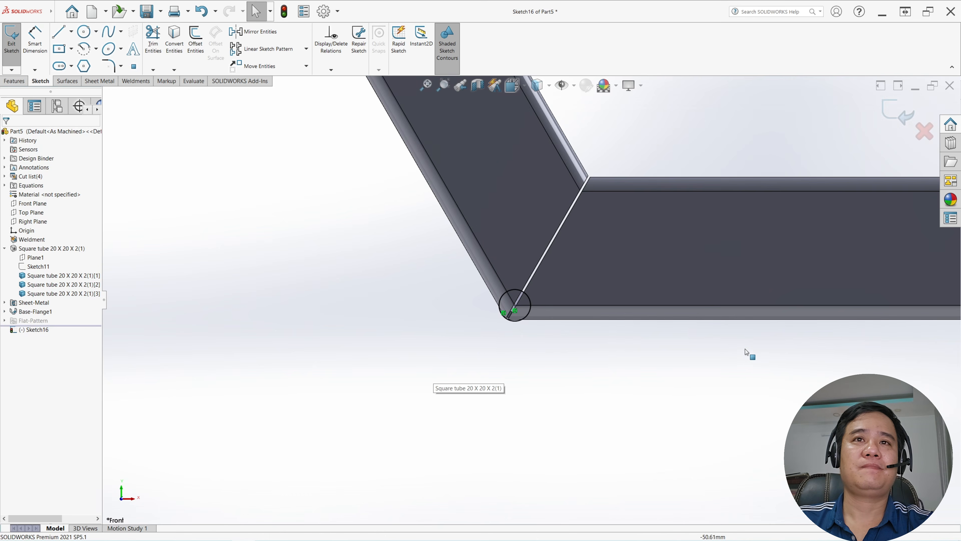
pyautogui.scroll(-3, 548, 299)
pyautogui.scroll(-6, 534, 305)
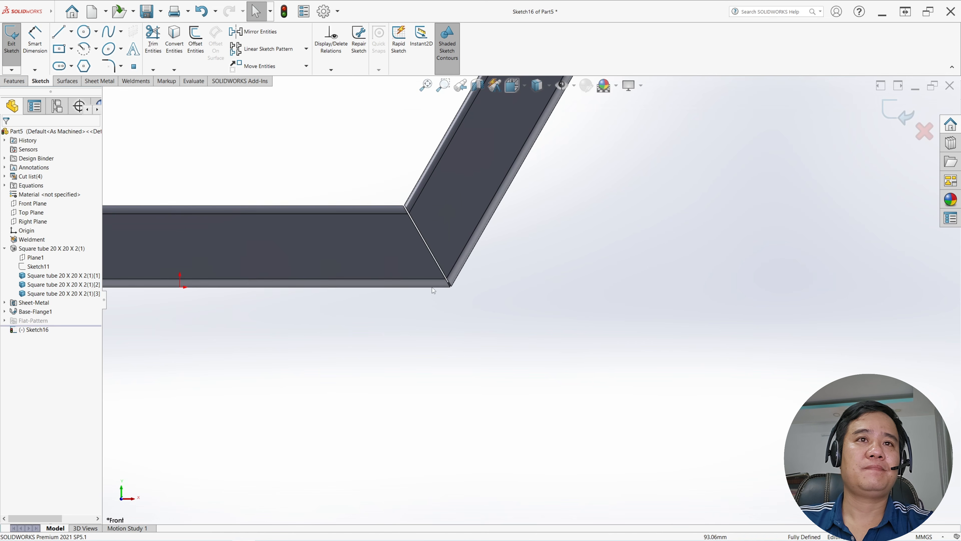
pyautogui.click(83, 33)
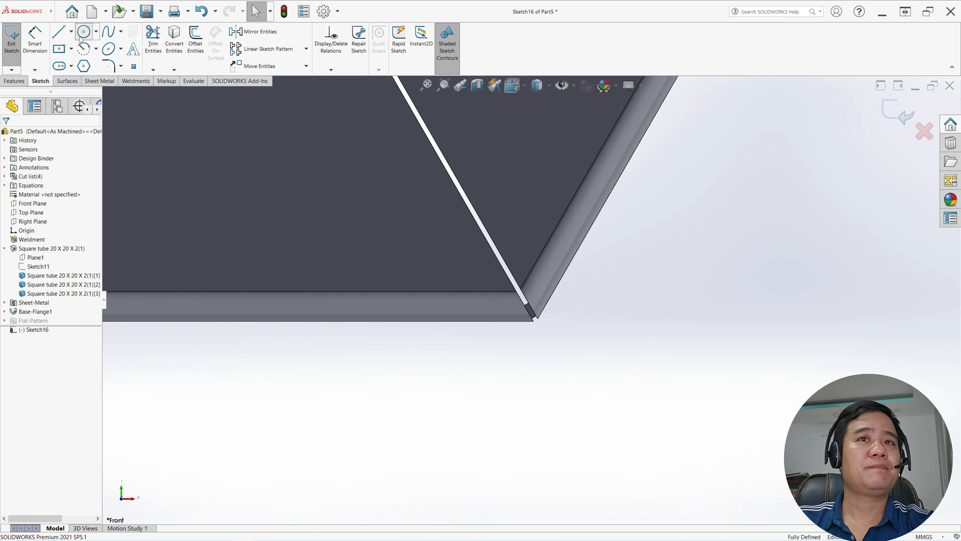
pyautogui.scroll(-1, 534, 314)
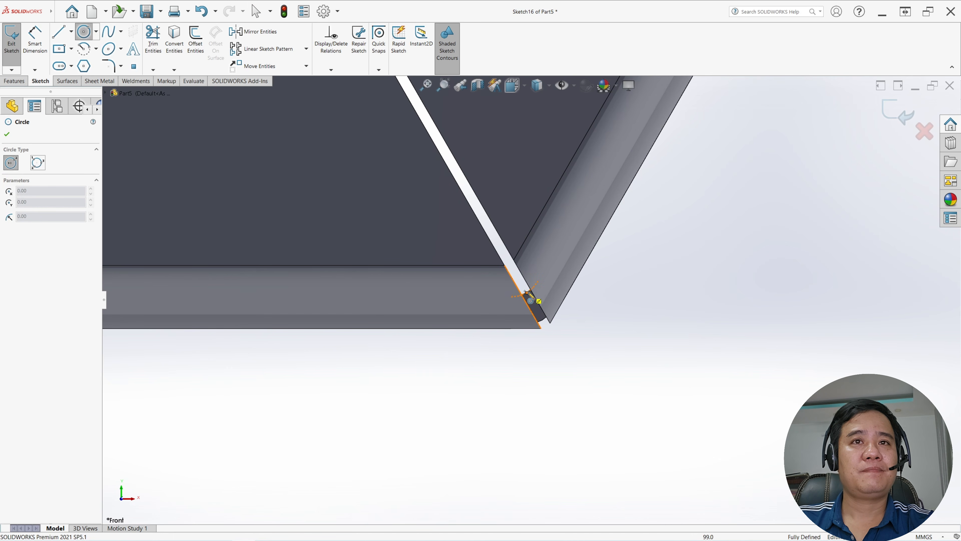
pyautogui.click(510, 266)
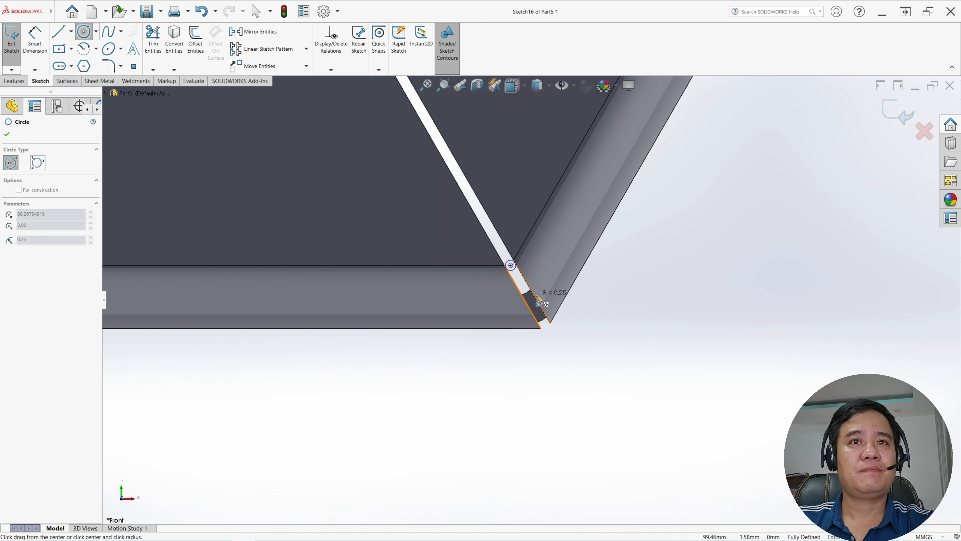
pyautogui.click(553, 323)
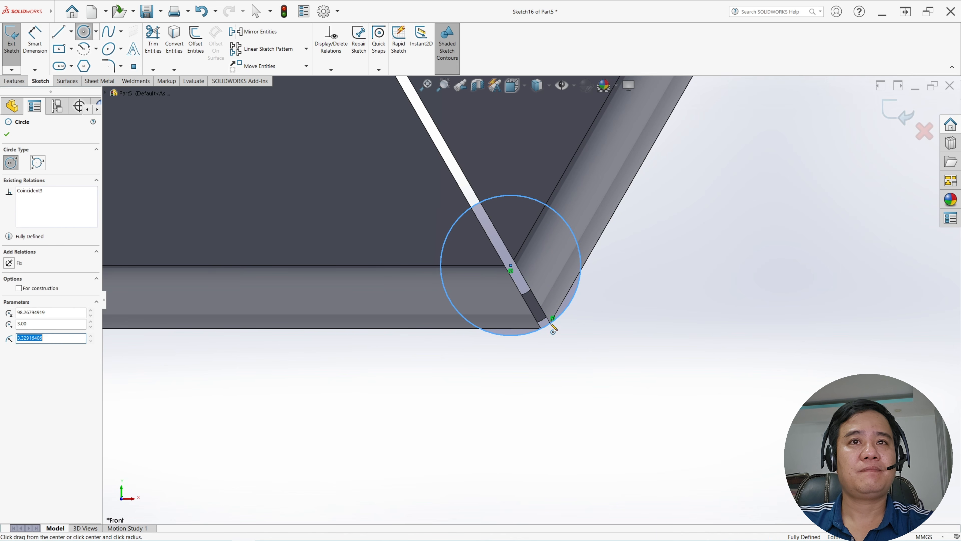
pyautogui.press('Escape')
pyautogui.scroll(10, 441, 269)
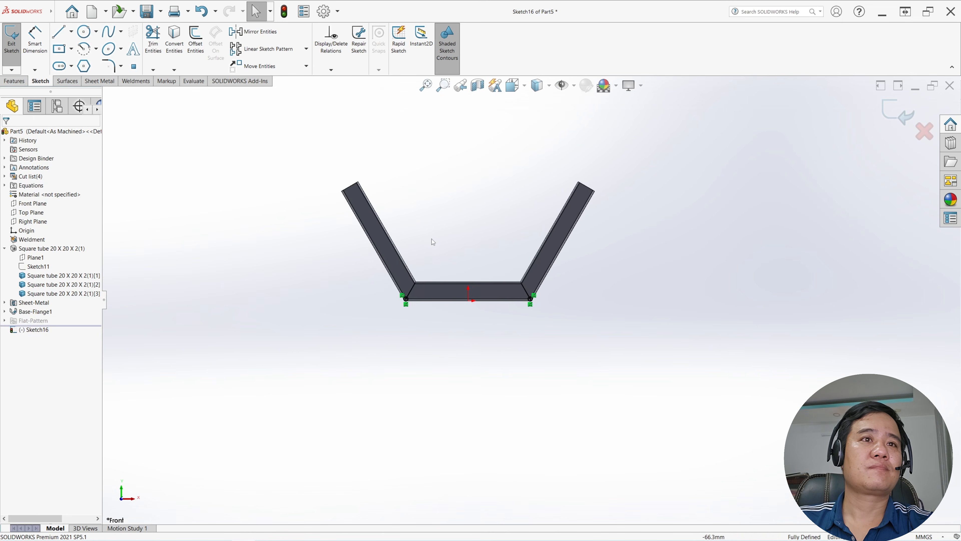
pyautogui.moveTo(443, 270); pyautogui.dragTo(449, 277, button='middle')
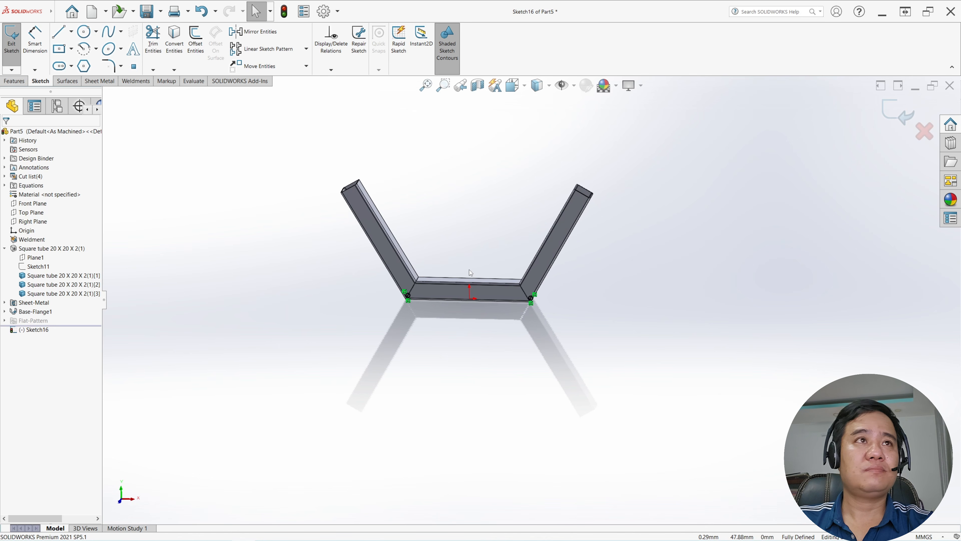
pyautogui.click(11, 49)
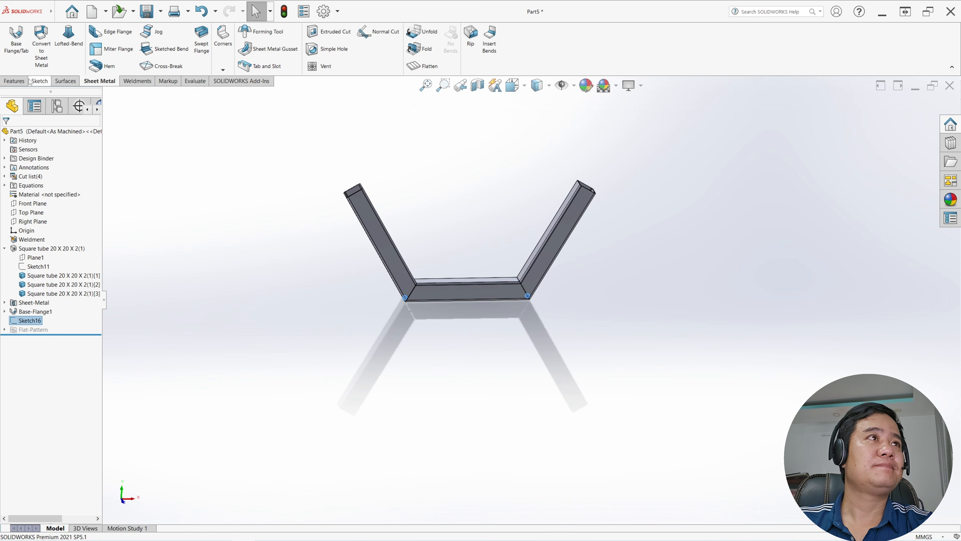
# Step: Start an extruded cut from the two-circle sketch with the end condition Through All - Both
pyautogui.click(19, 82)
pyautogui.click(135, 40)
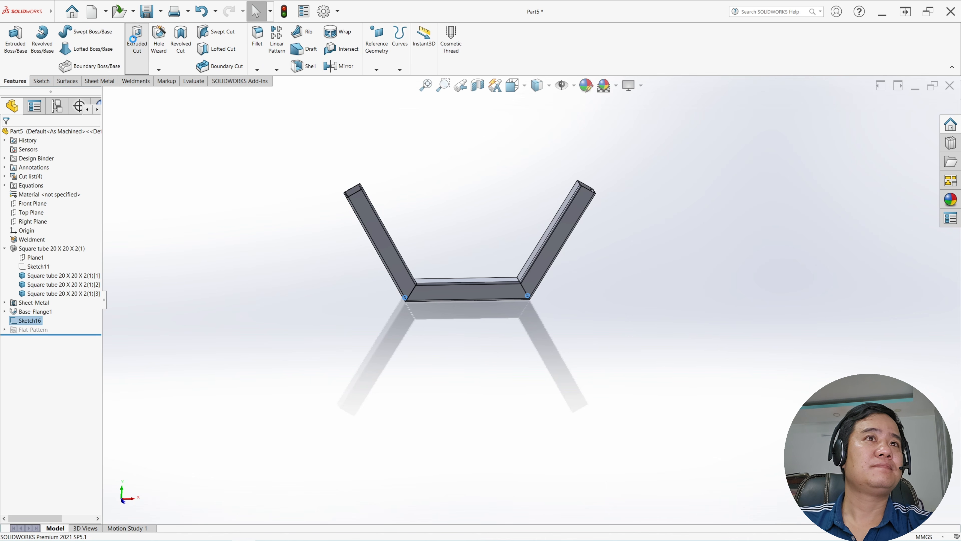
pyautogui.click(43, 186)
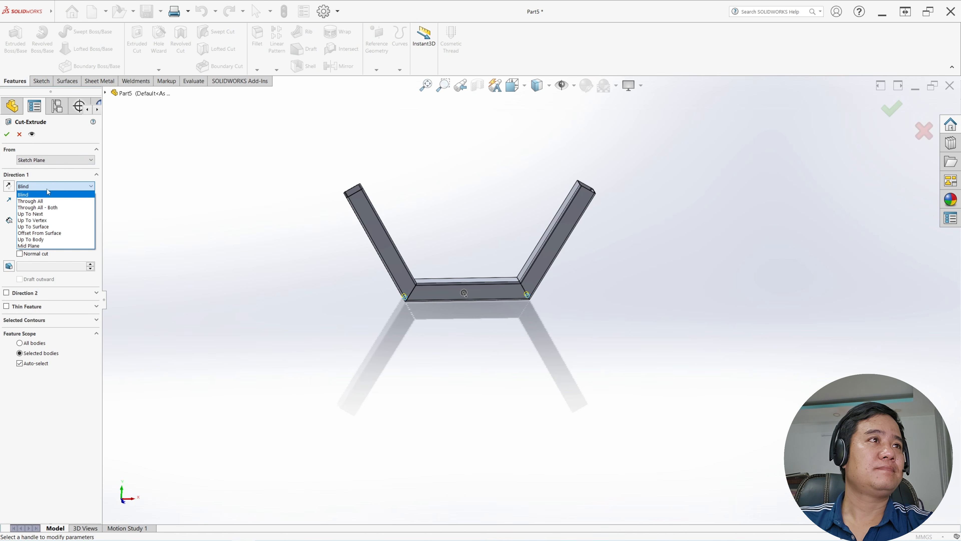
pyautogui.click(63, 207)
pyautogui.moveTo(369, 328); pyautogui.dragTo(421, 340, button='middle')
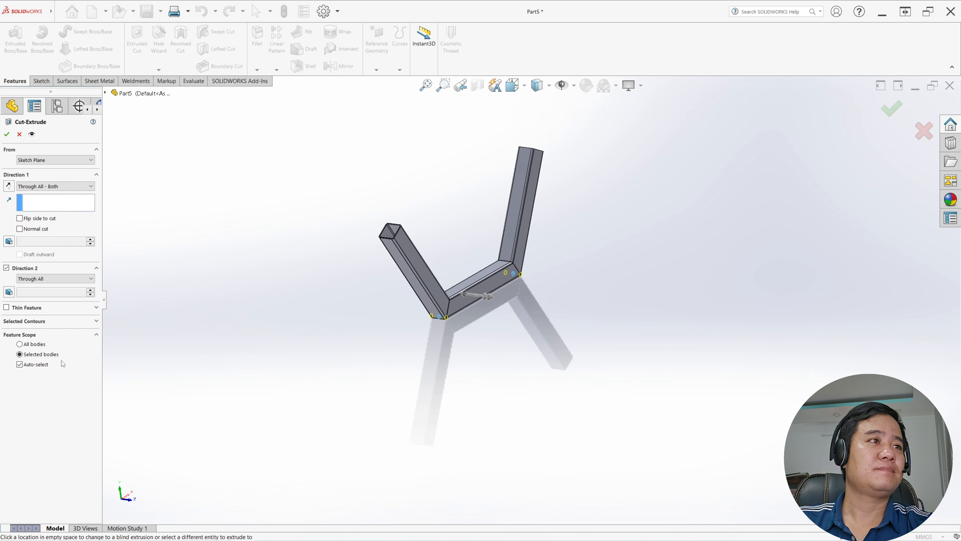
# Step: Turn off automatic body selection, limit the cut to the three square tube bodies, and create it
pyautogui.click(20, 365)
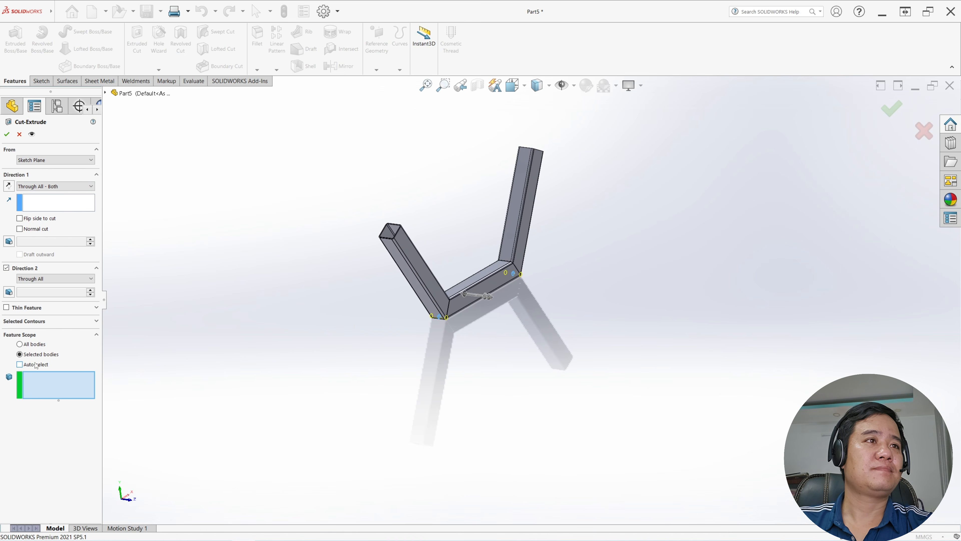
pyautogui.click(417, 260)
pyautogui.click(498, 275)
pyautogui.click(516, 233)
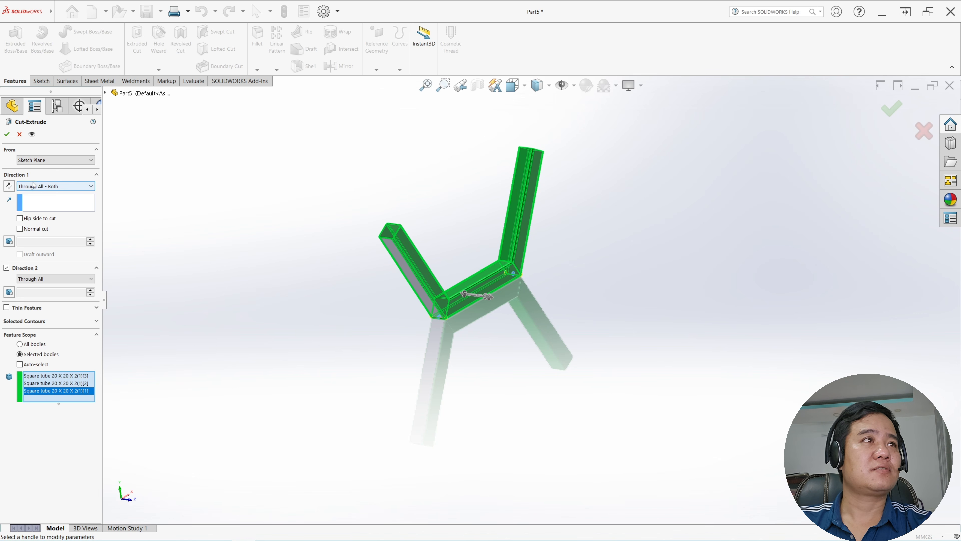
pyautogui.click(7, 134)
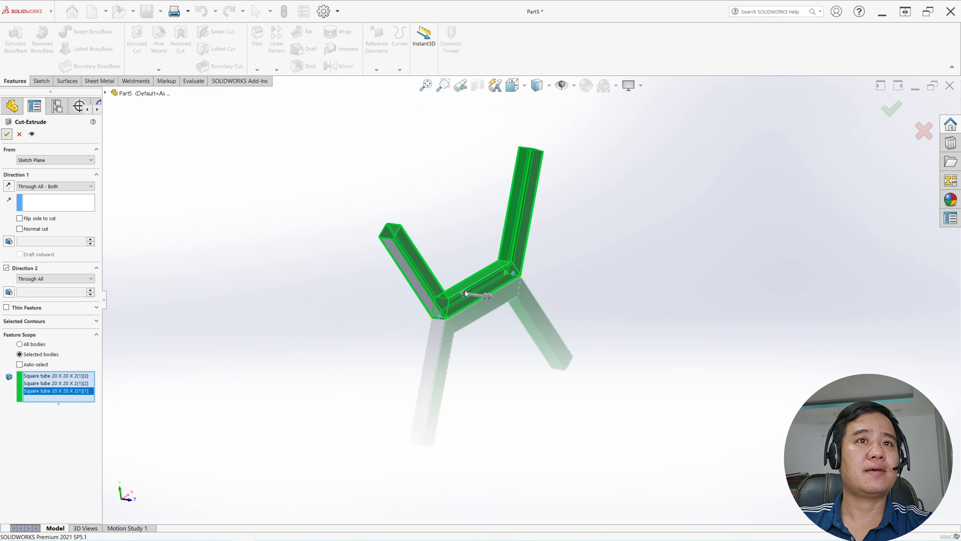
# Step: Combine the three cut tube bodies and the base flange into one body with the Add operation
pyautogui.moveTo(372, 240); pyautogui.dragTo(498, 256, button='middle')
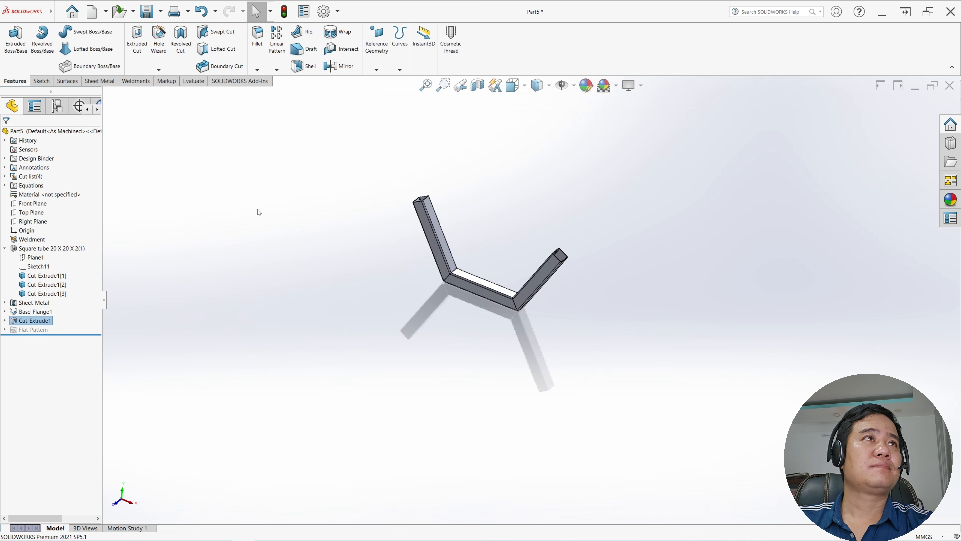
pyautogui.click(57, 13)
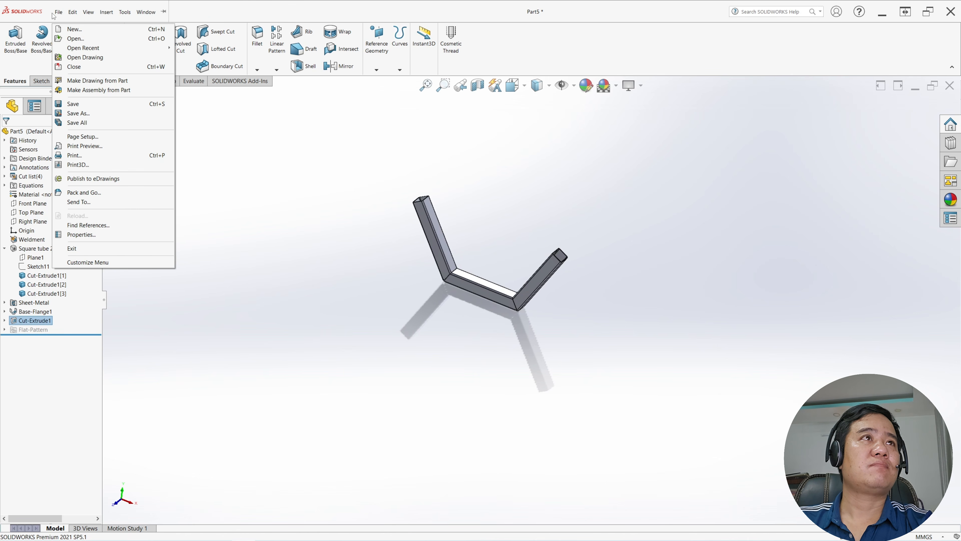
pyautogui.moveTo(102, 13)
pyautogui.moveTo(128, 48)
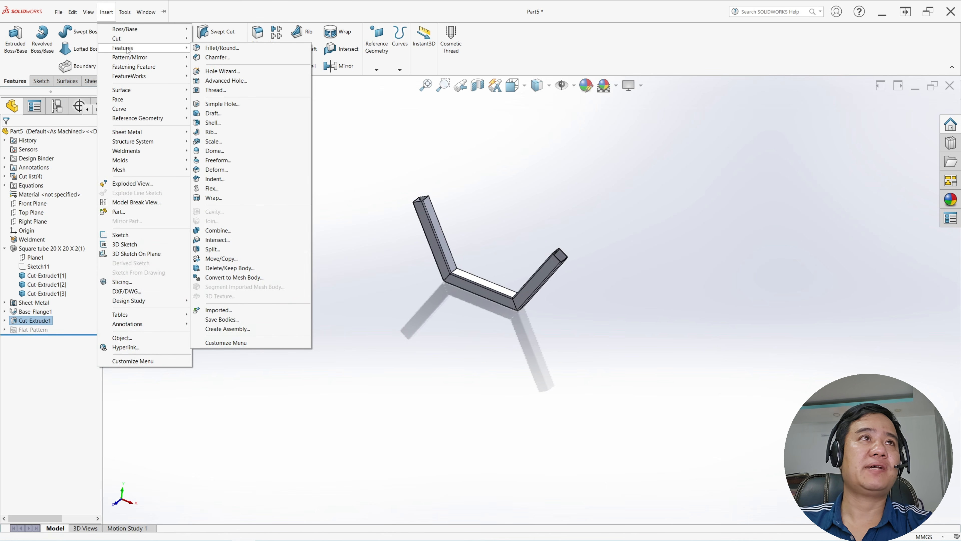
pyautogui.click(231, 230)
pyautogui.moveTo(278, 135); pyautogui.dragTo(672, 377)
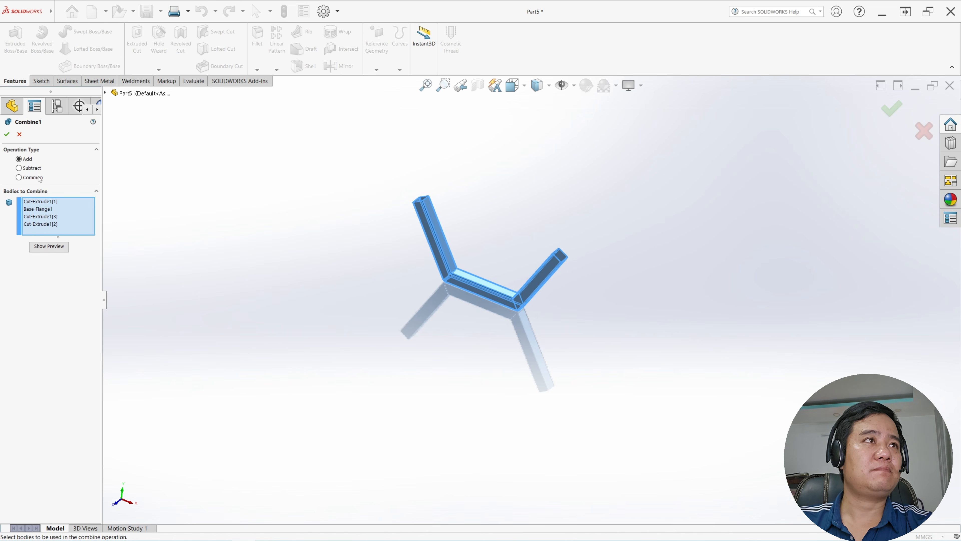
pyautogui.click(6, 135)
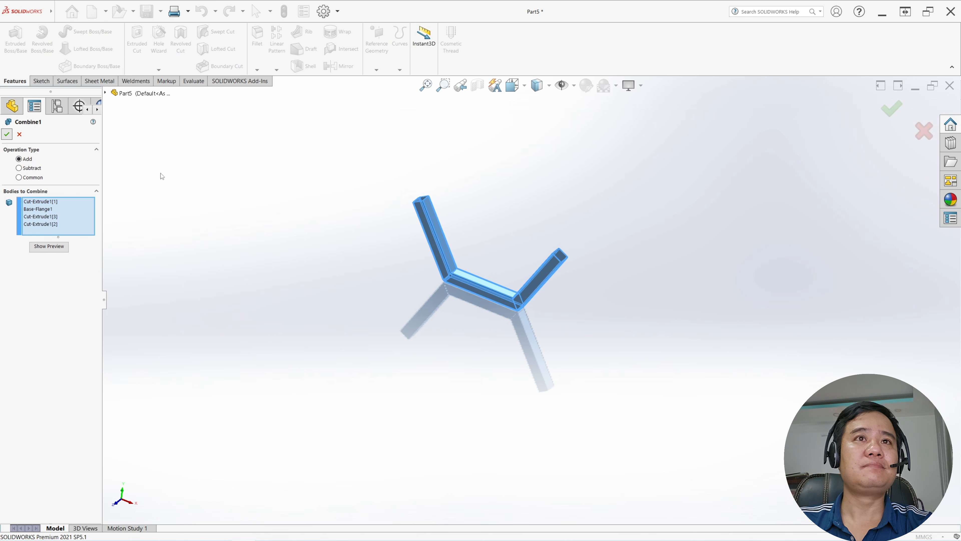
# Step: Flatten the combined frame into its sheet metal flat pattern and examine the unfolded tube
pyautogui.moveTo(532, 313); pyautogui.dragTo(570, 318, button='middle')
pyautogui.click(96, 82)
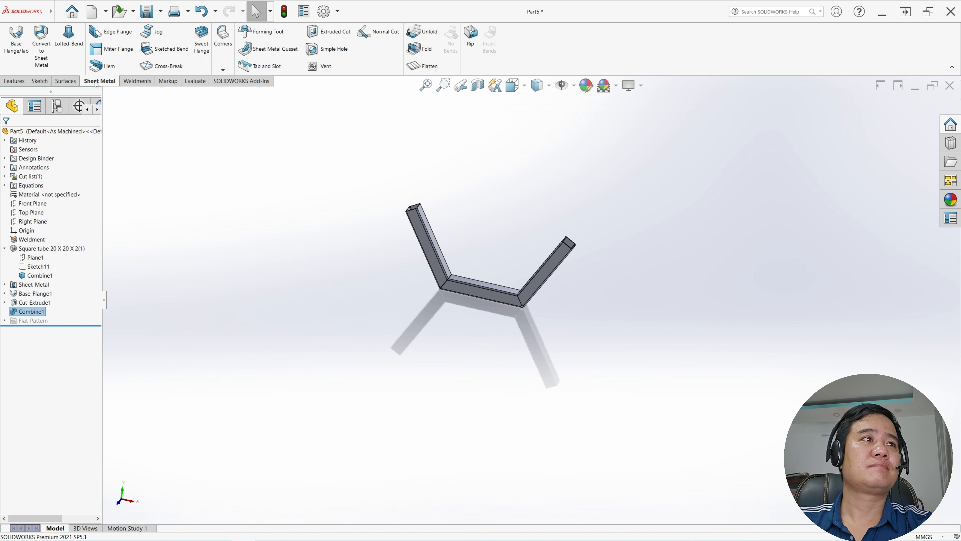
pyautogui.click(425, 67)
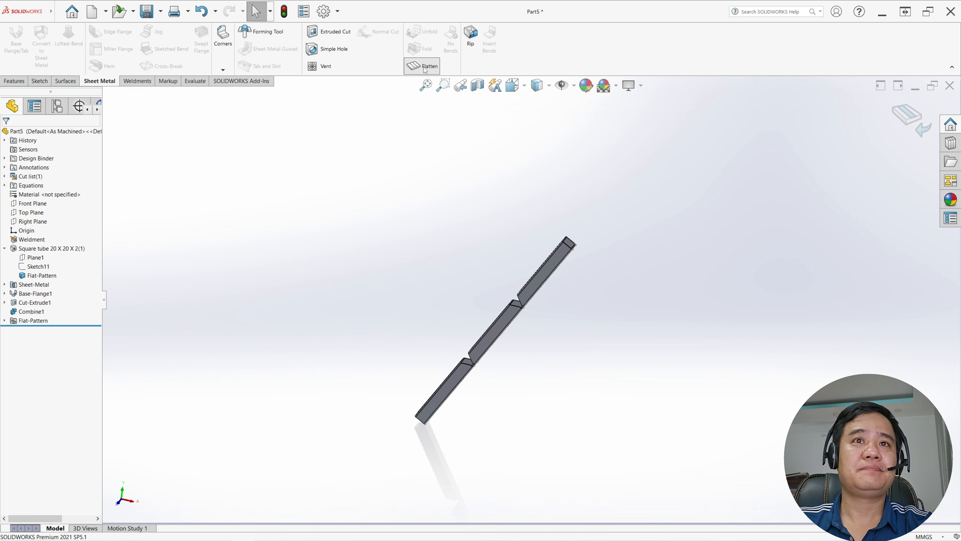
pyautogui.moveTo(524, 284); pyautogui.dragTo(498, 348, button='middle')
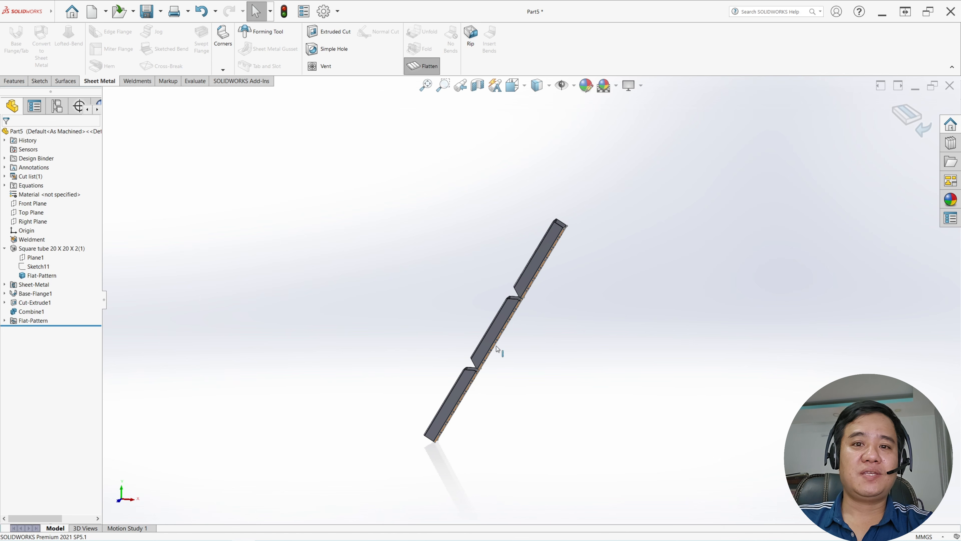
pyautogui.moveTo(212, 454); pyautogui.dragTo(211, 468, button='middle')
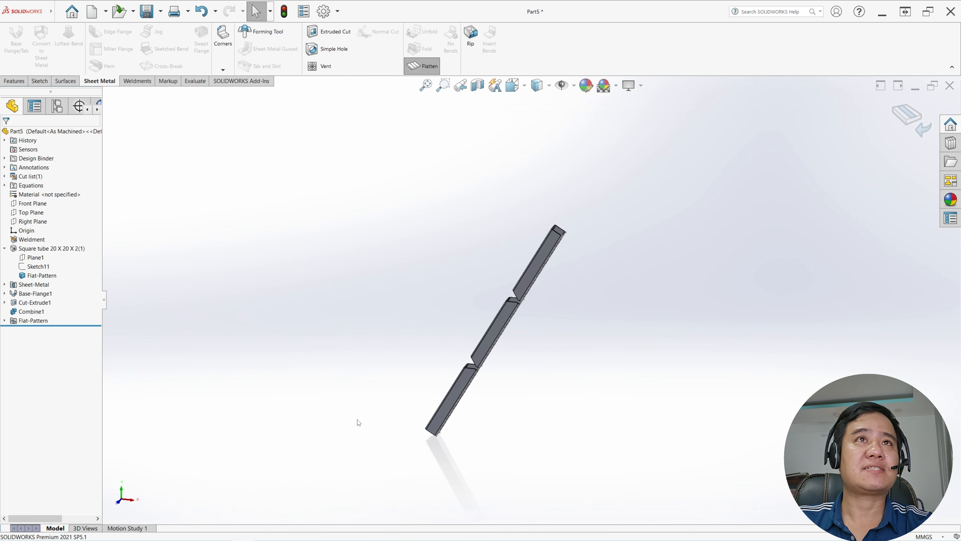
# Step: Edit the flat pattern to use the outer face of the frame's middle segment as the fixed face
pyautogui.click(5, 321)
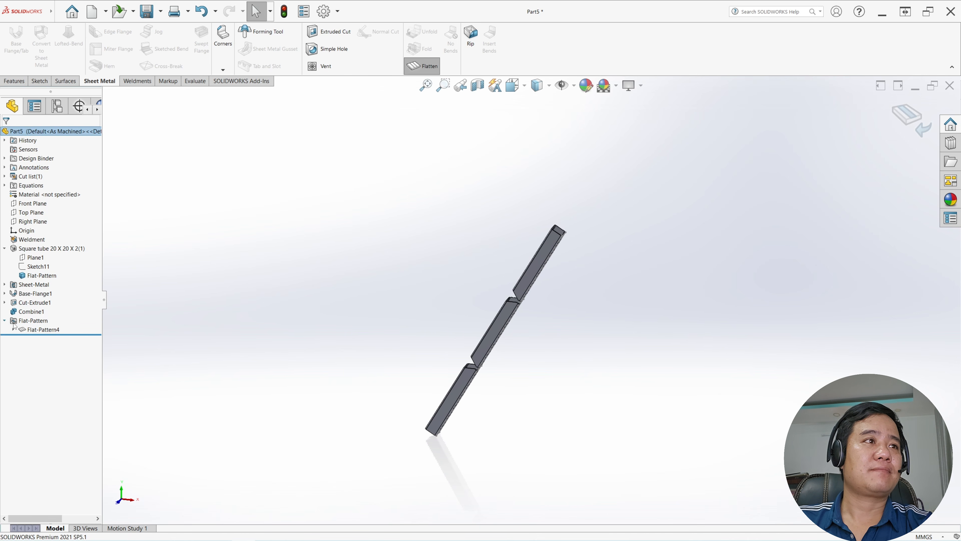
pyautogui.click(45, 330)
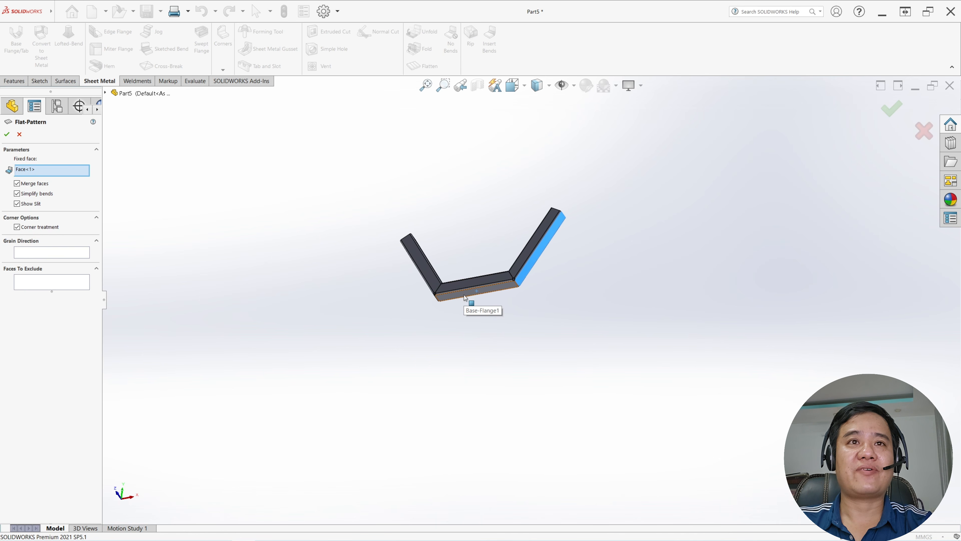
pyautogui.click(455, 296)
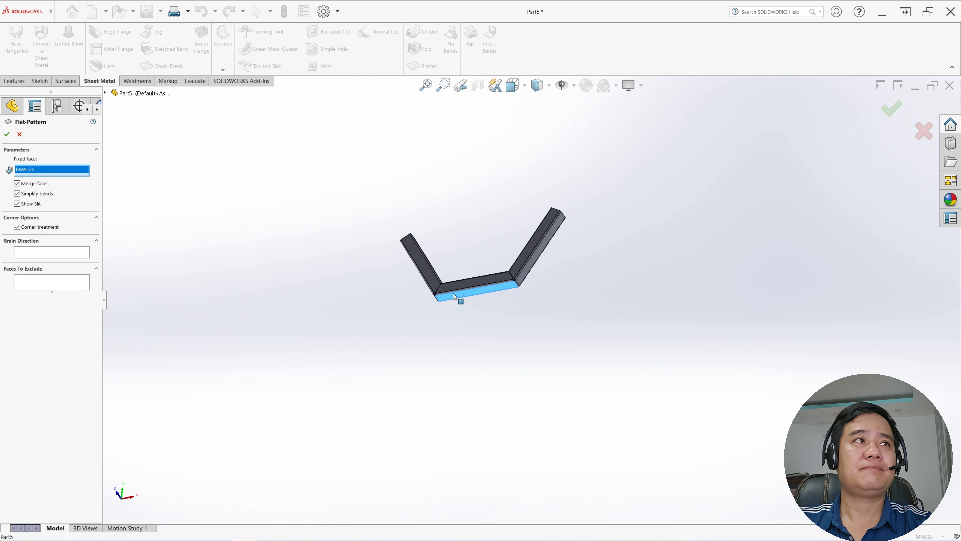
pyautogui.click(7, 134)
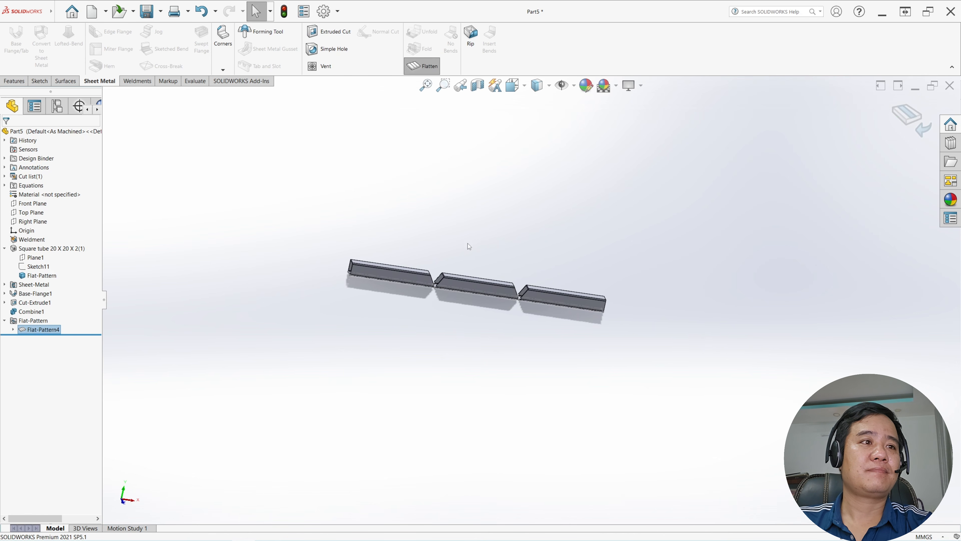
# Step: Examine the flattened tube from another angle and return the frame to its folded state
pyautogui.moveTo(468, 243); pyautogui.dragTo(439, 284, button='middle')
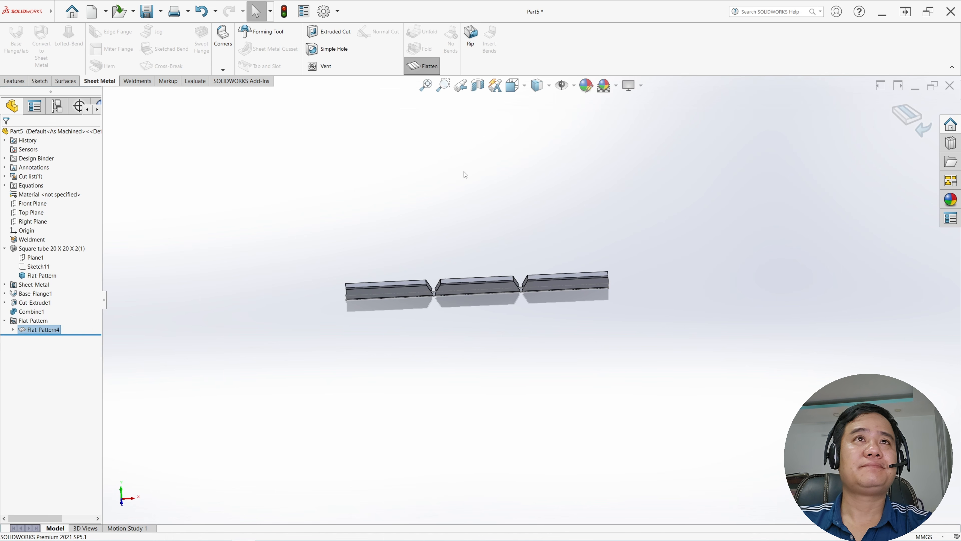
pyautogui.click(418, 71)
pyautogui.moveTo(548, 259); pyautogui.dragTo(508, 259, button='middle')
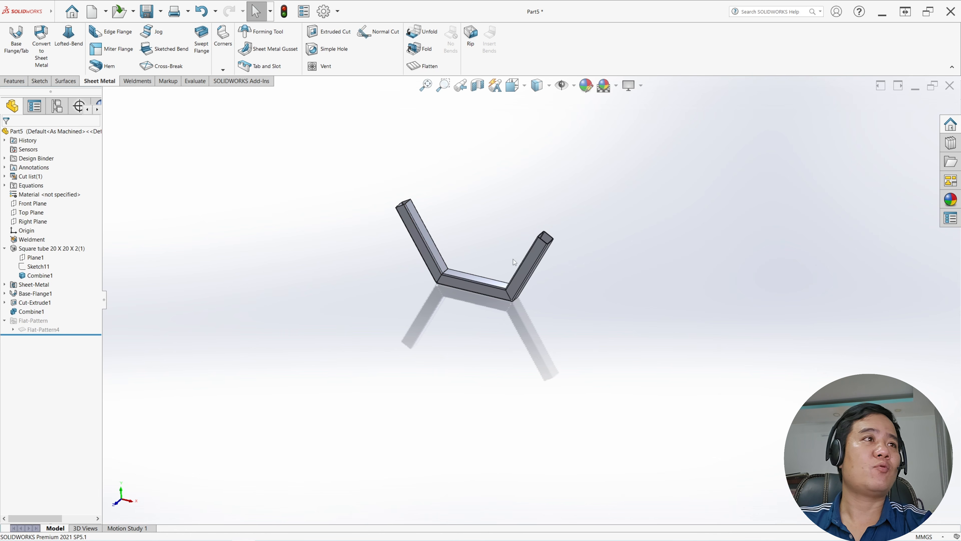
# Step: Edit the base flange's sketch and set the middle segment's length to 300 mm
pyautogui.click(5, 294)
pyautogui.click(37, 302)
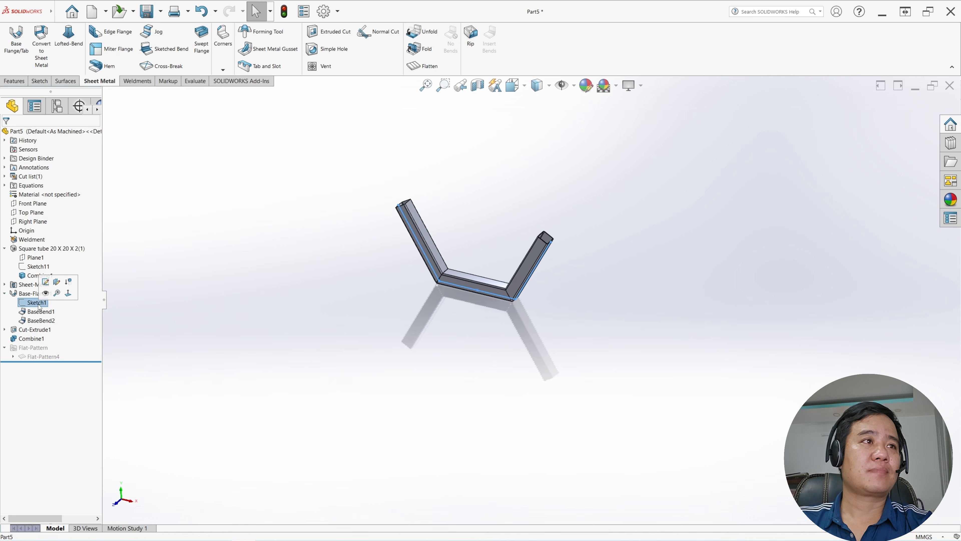
pyautogui.click(46, 282)
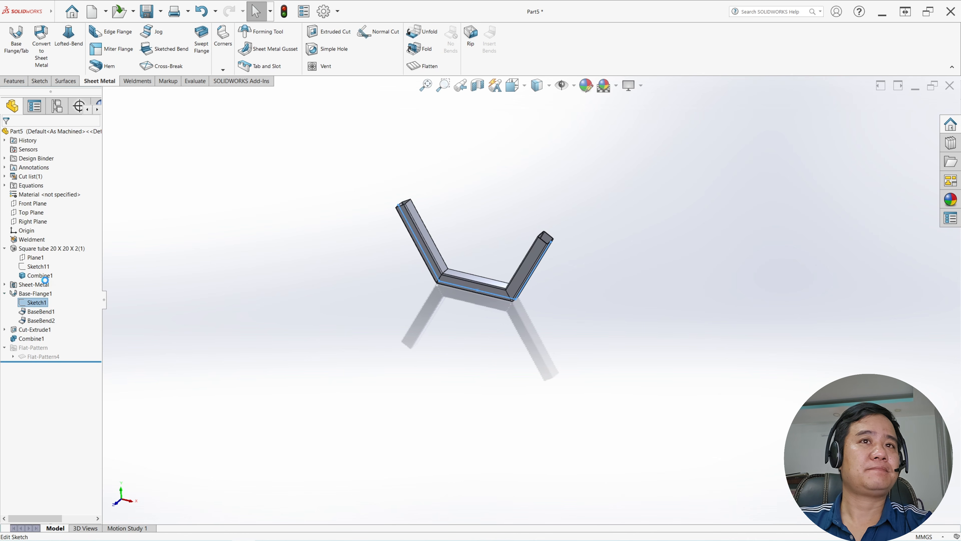
pyautogui.doubleClick(473, 306)
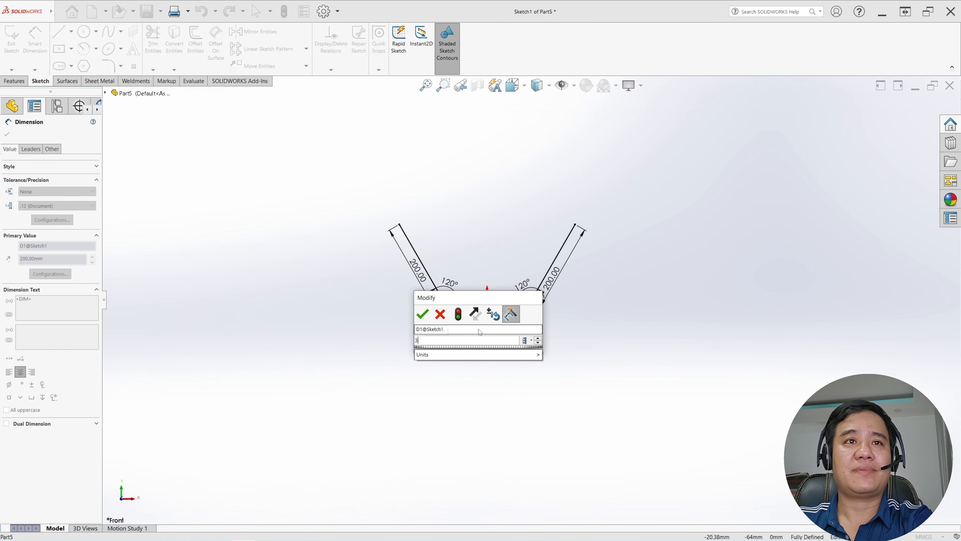
pyautogui.write('300')
pyautogui.press('Return')
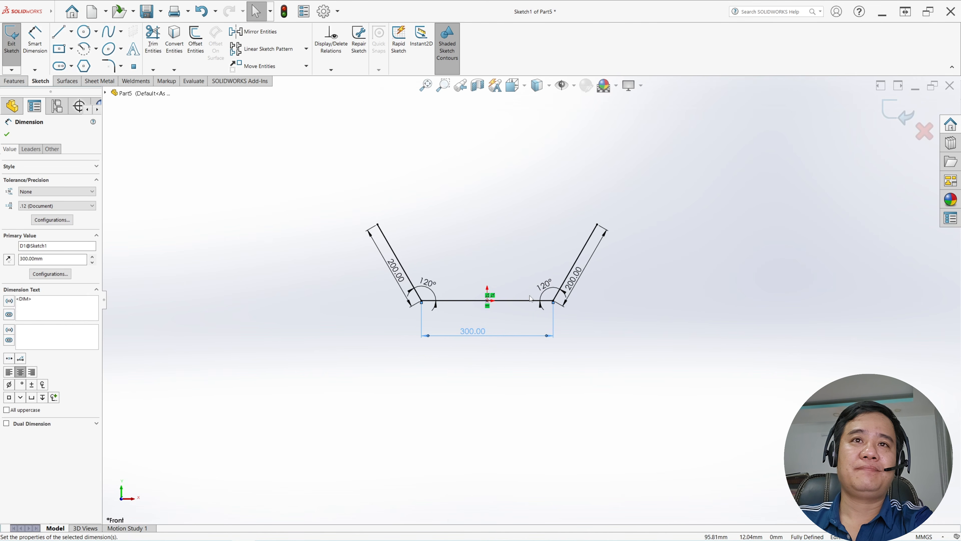
# Step: Set the angle between the middle segment and the right-hand leg to 150° and finish the sketch
pyautogui.doubleClick(544, 283)
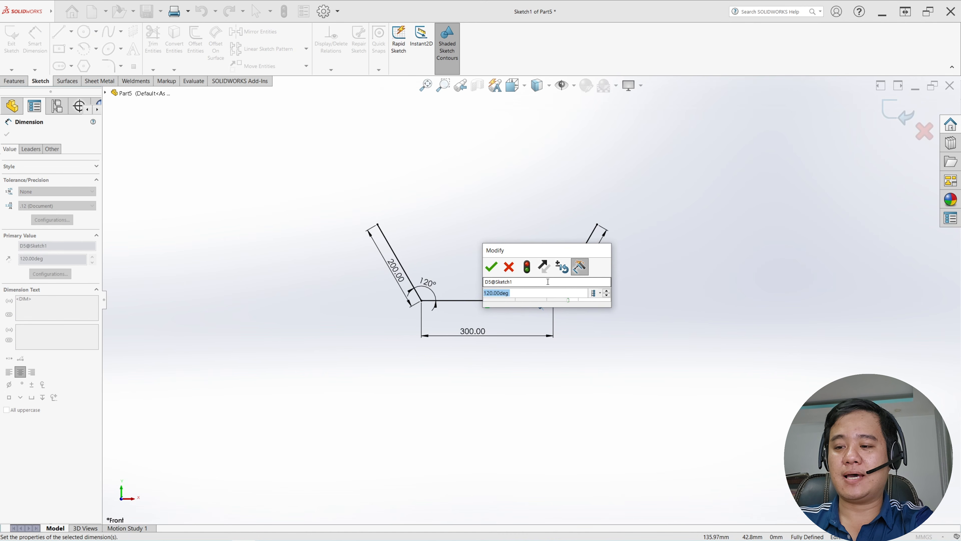
pyautogui.write('120')
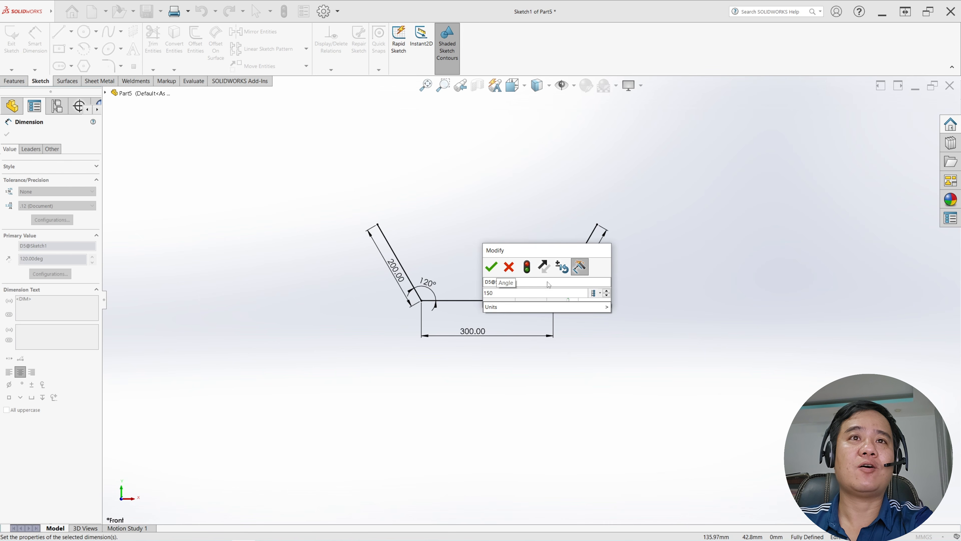
pyautogui.press('Return')
pyautogui.click(496, 238)
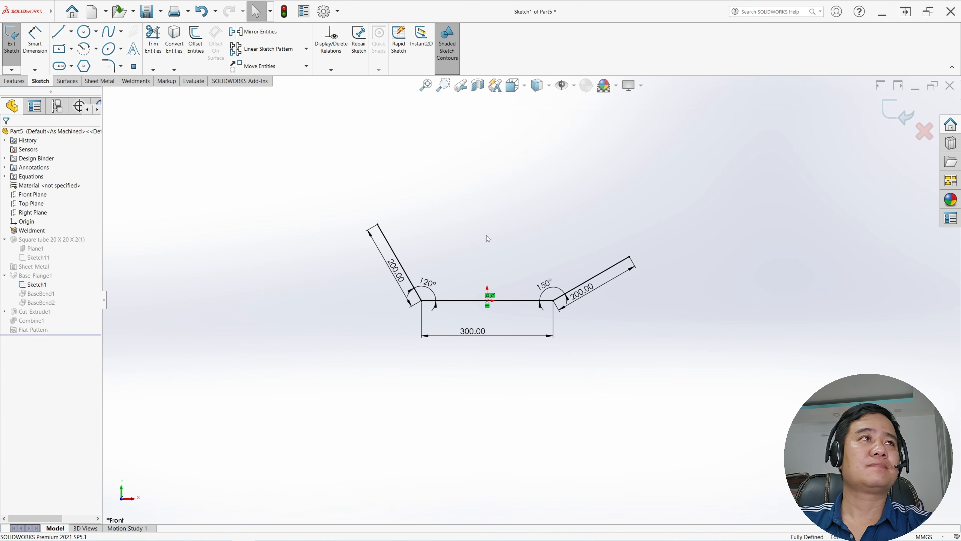
pyautogui.click(7, 51)
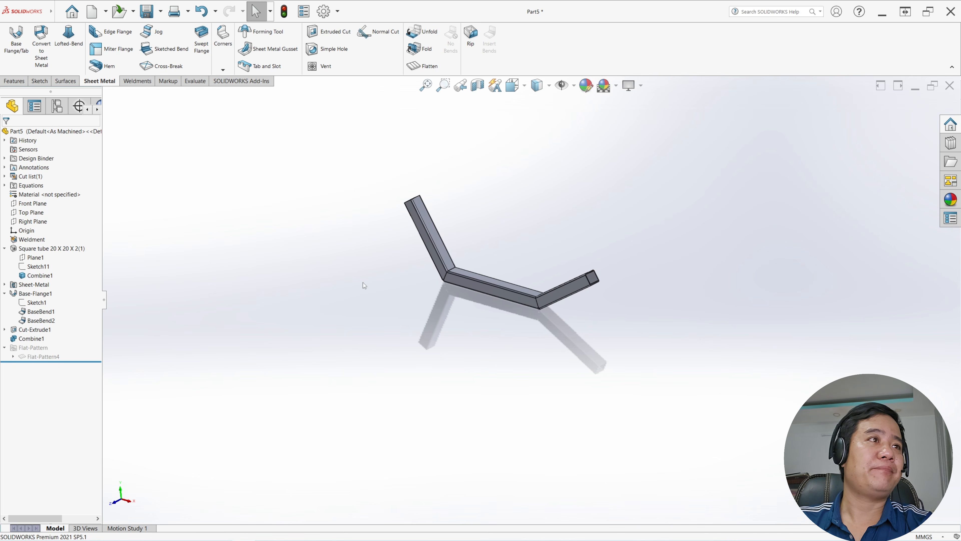
# Step: Edit the square tube's profile sketch and set its side length to 50 mm
pyautogui.click(34, 267)
pyautogui.click(40, 245)
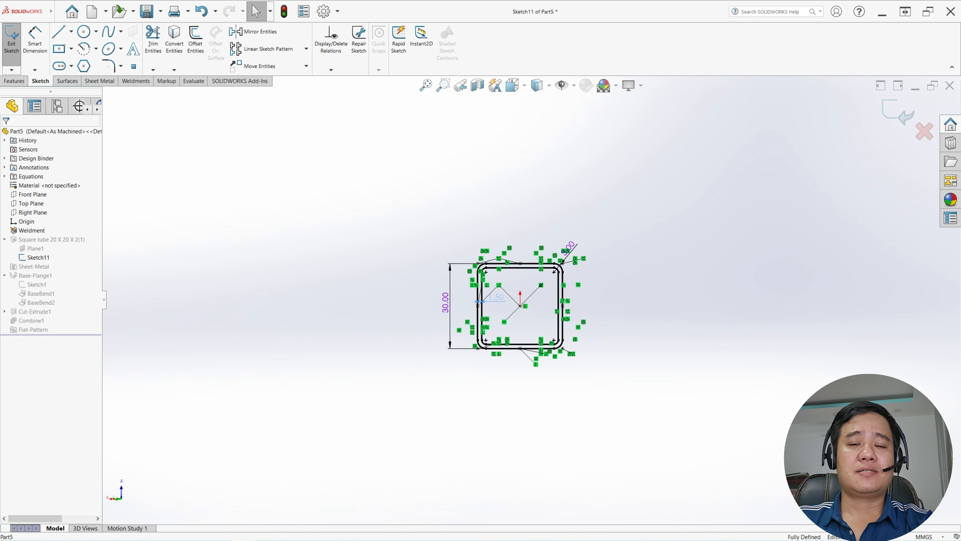
pyautogui.click(490, 298)
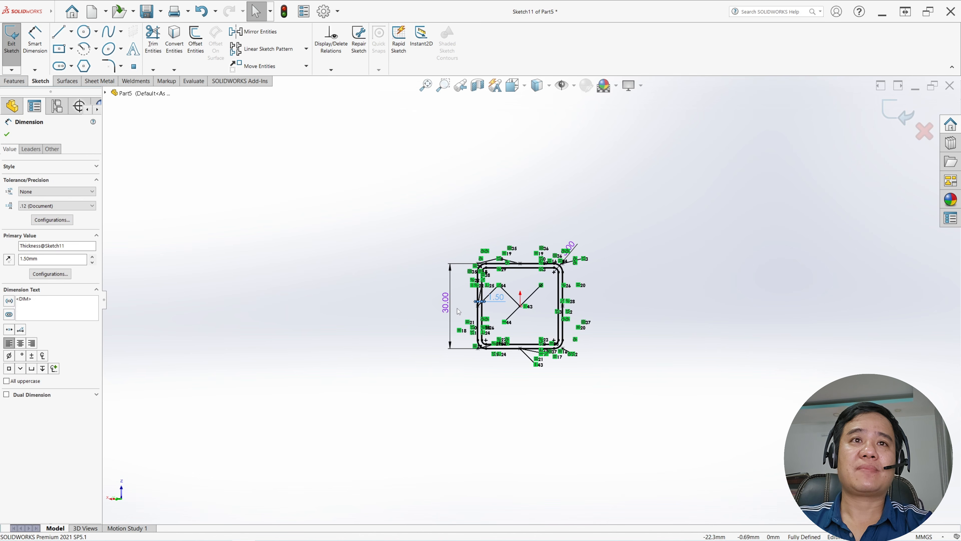
pyautogui.doubleClick(449, 306)
pyautogui.write('50')
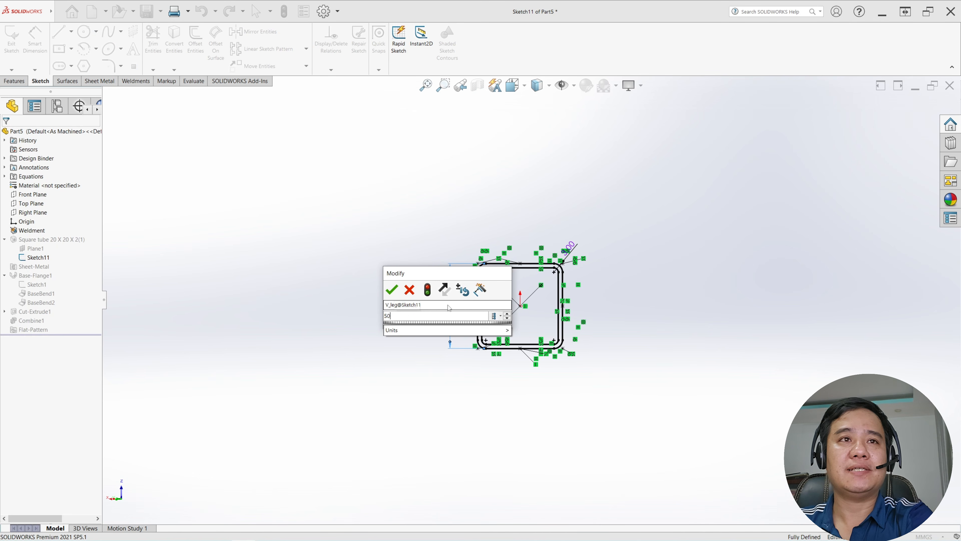
pyautogui.press('Return')
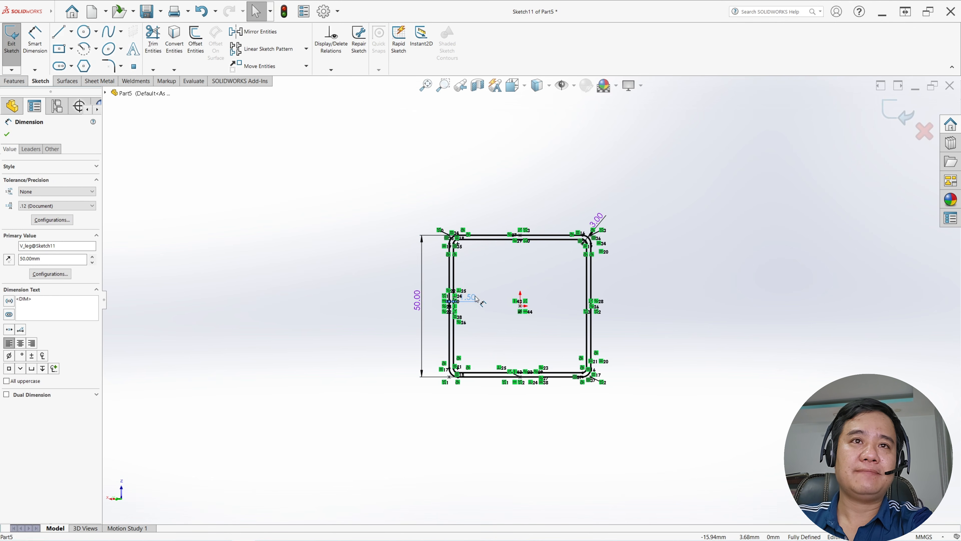
# Step: Set the tube profile's wall thickness to 2 mm, finish the sketch and check the updated frame
pyautogui.doubleClick(469, 297)
pyautogui.write('2')
pyautogui.press('Return')
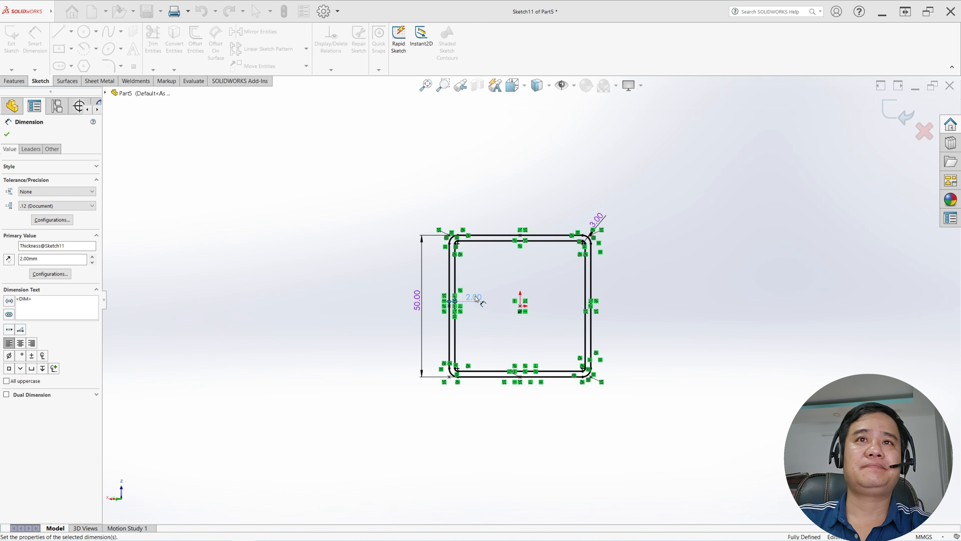
pyautogui.click(366, 253)
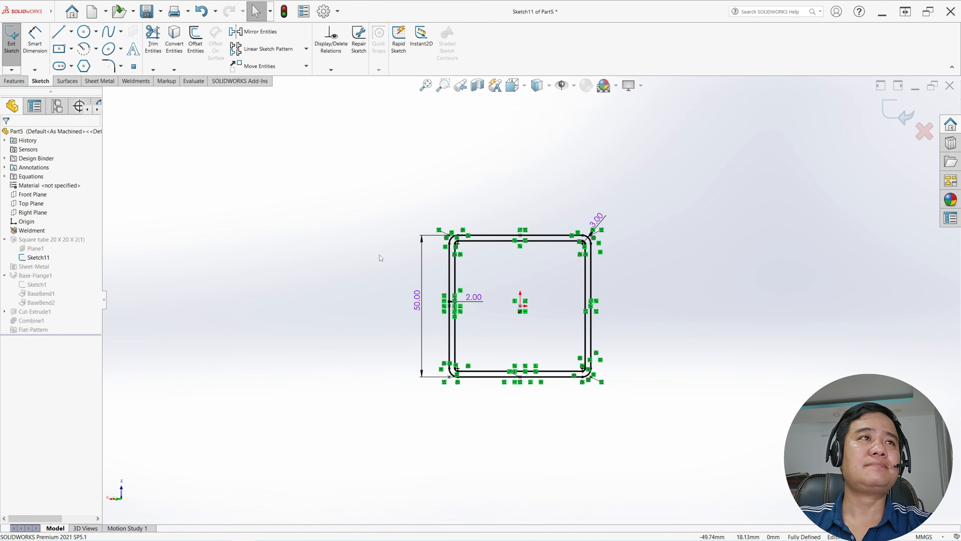
pyautogui.click(10, 51)
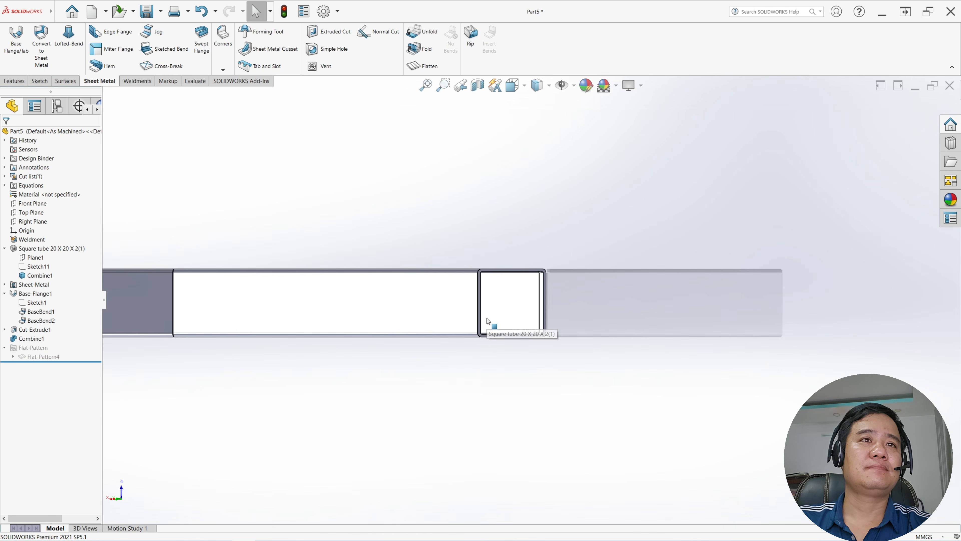
pyautogui.moveTo(489, 334); pyautogui.dragTo(345, 324, button='middle')
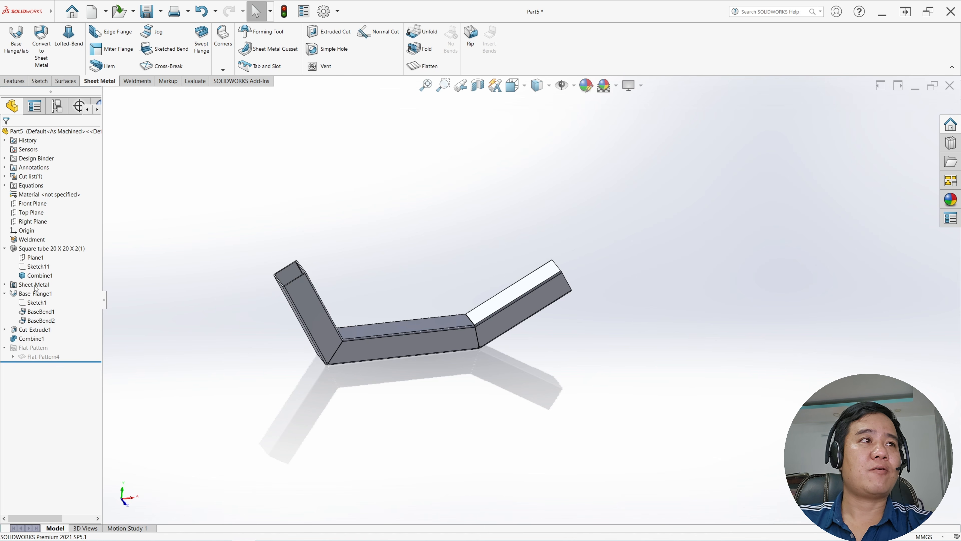
# Step: Edit the sheet metal parameters to a 2 mm bend radius and 2 mm thickness
pyautogui.click(34, 285)
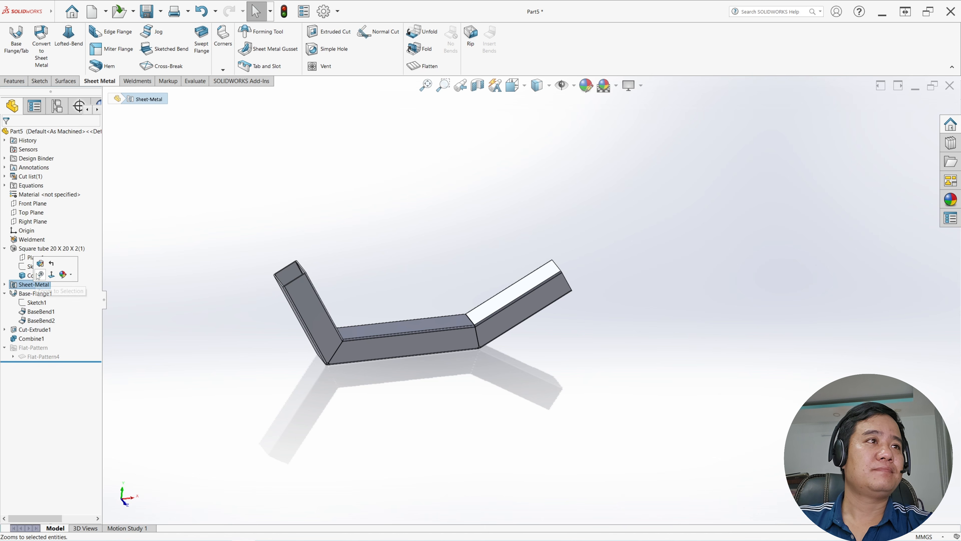
pyautogui.click(41, 264)
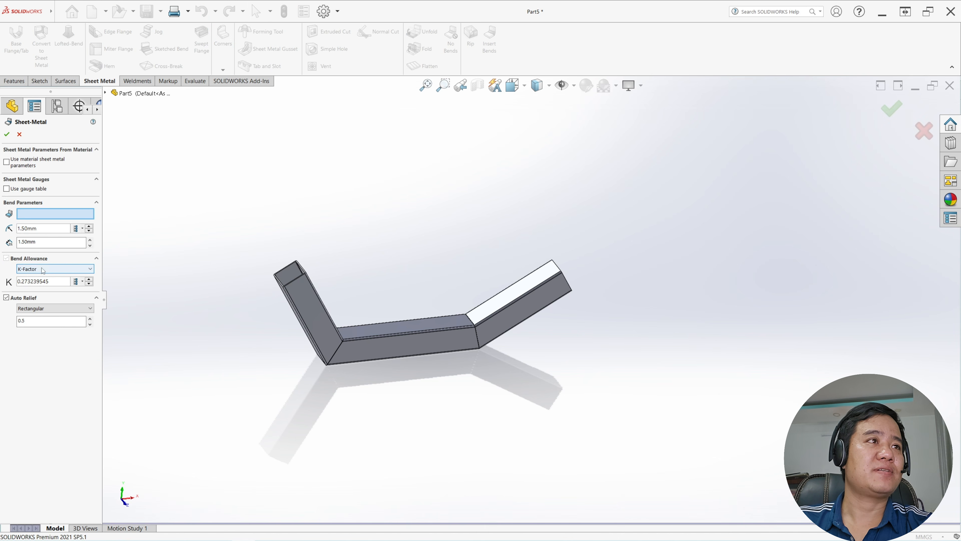
pyautogui.click(52, 230)
pyautogui.click(50, 229)
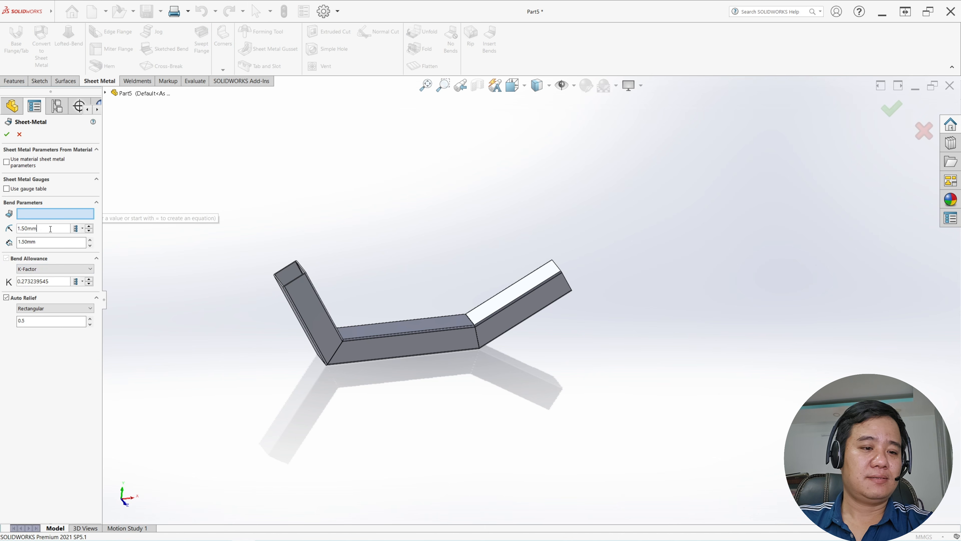
pyautogui.doubleClick(51, 229)
pyautogui.write('2')
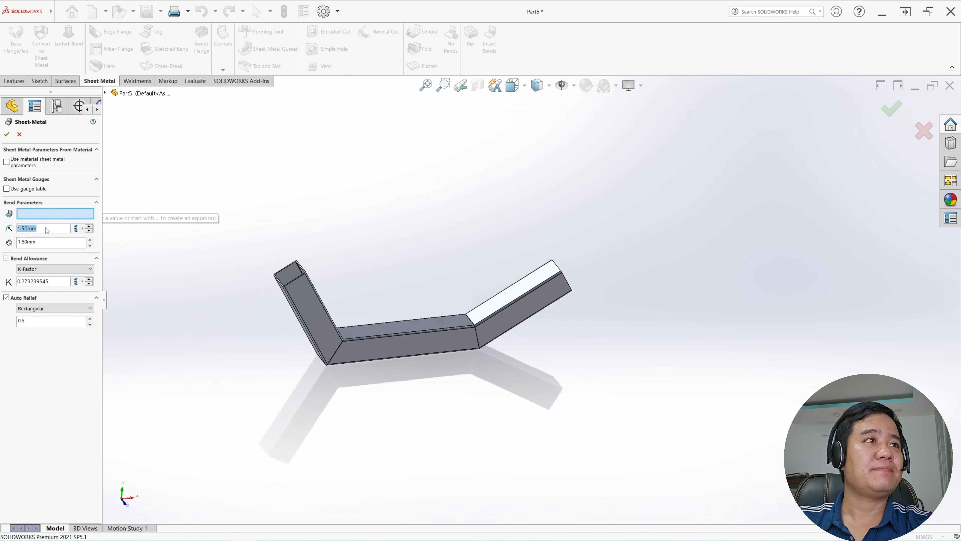
pyautogui.press('Tab')
pyautogui.write('2')
pyautogui.press('Tab')
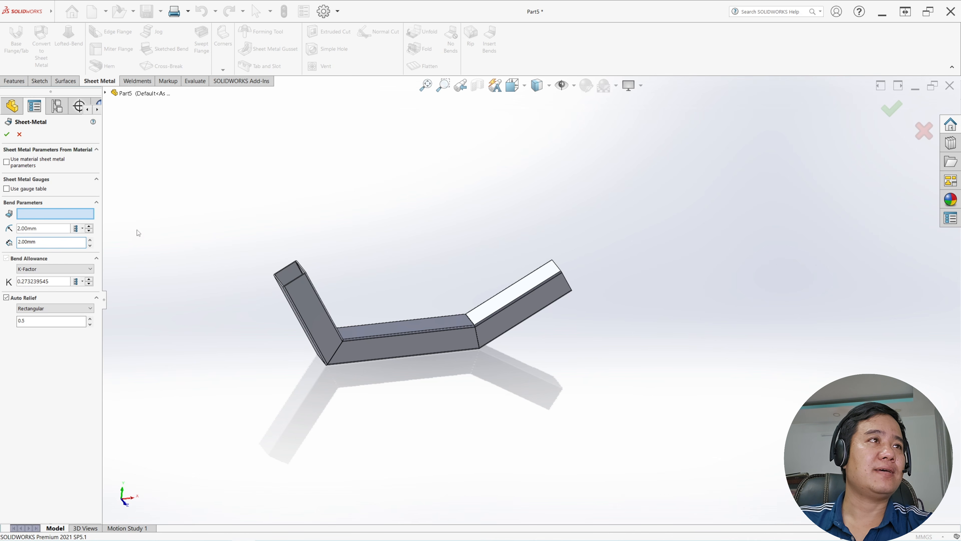
pyautogui.press('Return')
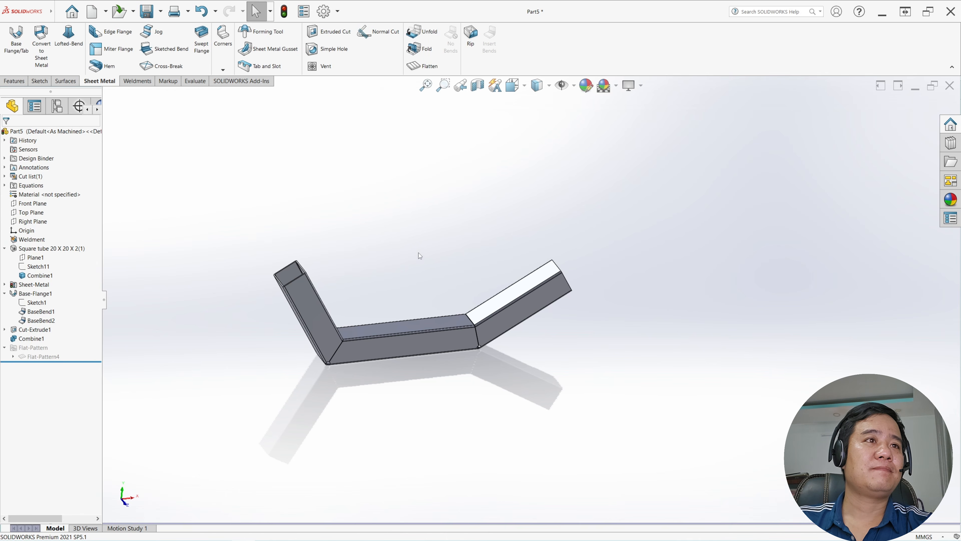
# Step: Rebuild the resized frame and flatten it into its sheet metal flat pattern
pyautogui.moveTo(418, 252); pyautogui.dragTo(384, 282, button='middle')
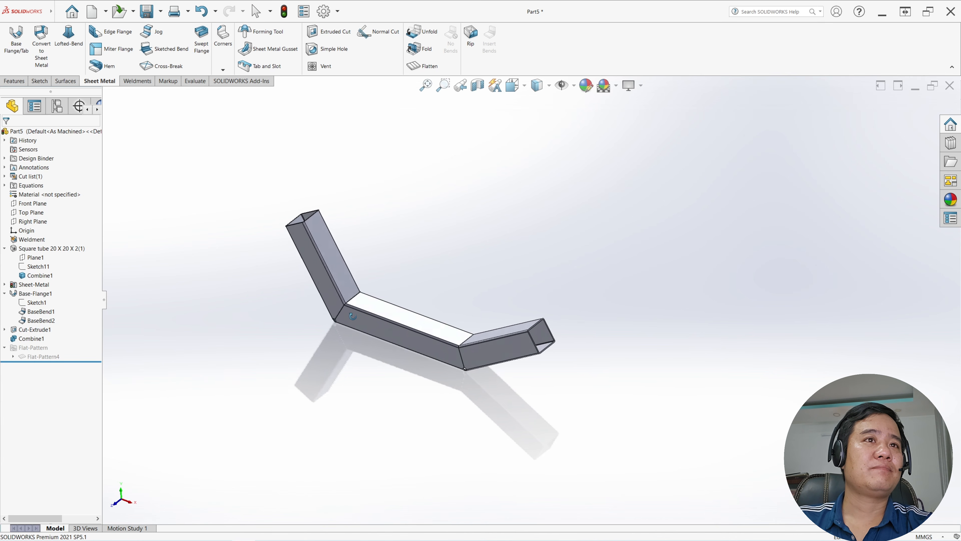
pyautogui.click(285, 13)
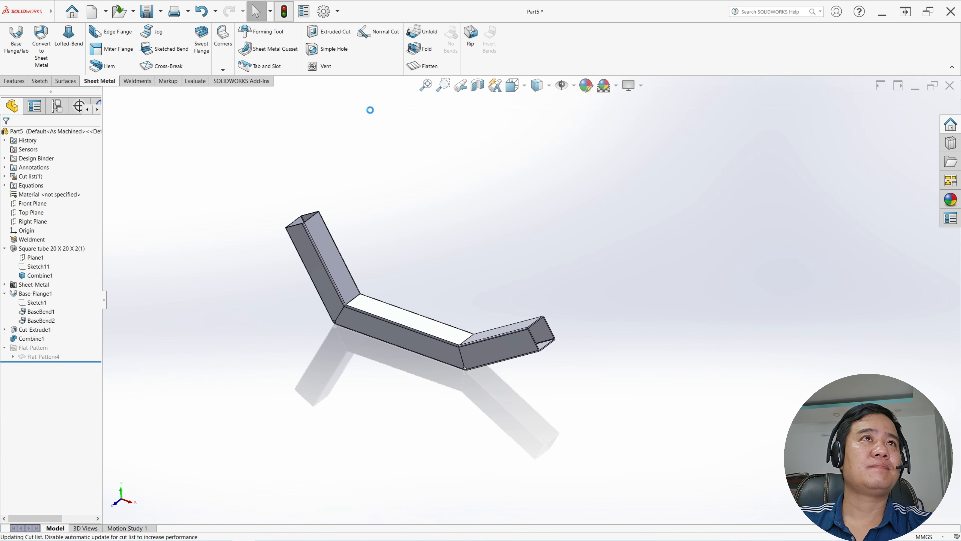
pyautogui.moveTo(449, 322); pyautogui.dragTo(446, 303, button='middle')
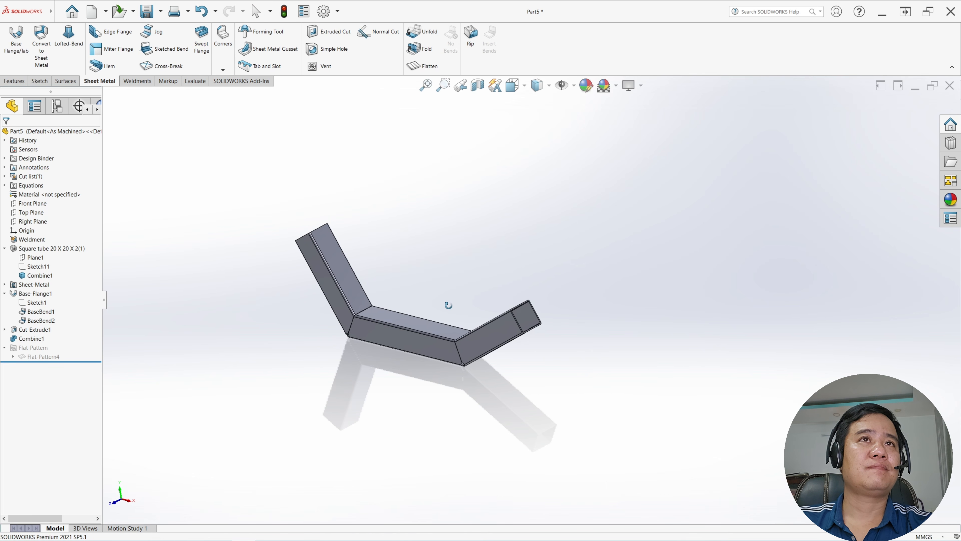
pyautogui.click(432, 68)
pyautogui.click(434, 69)
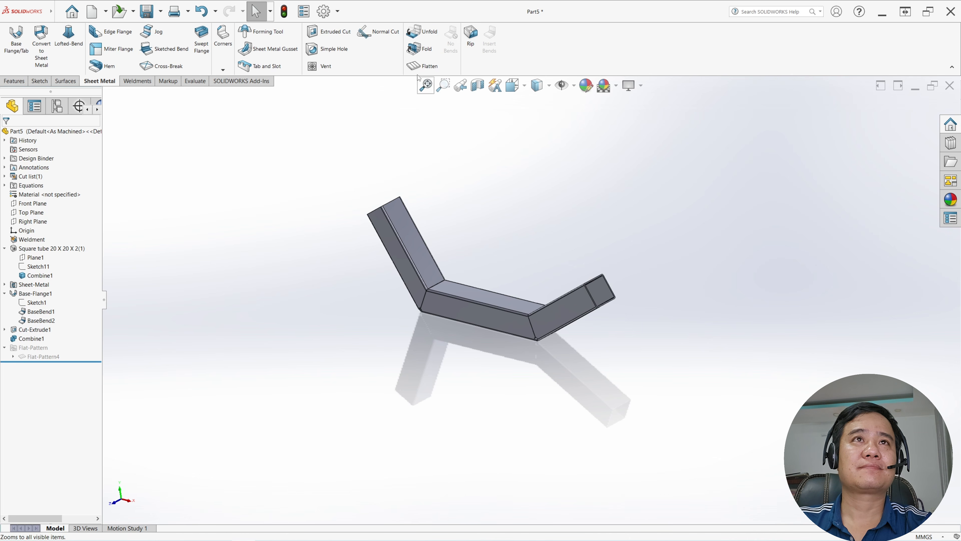
pyautogui.click(422, 65)
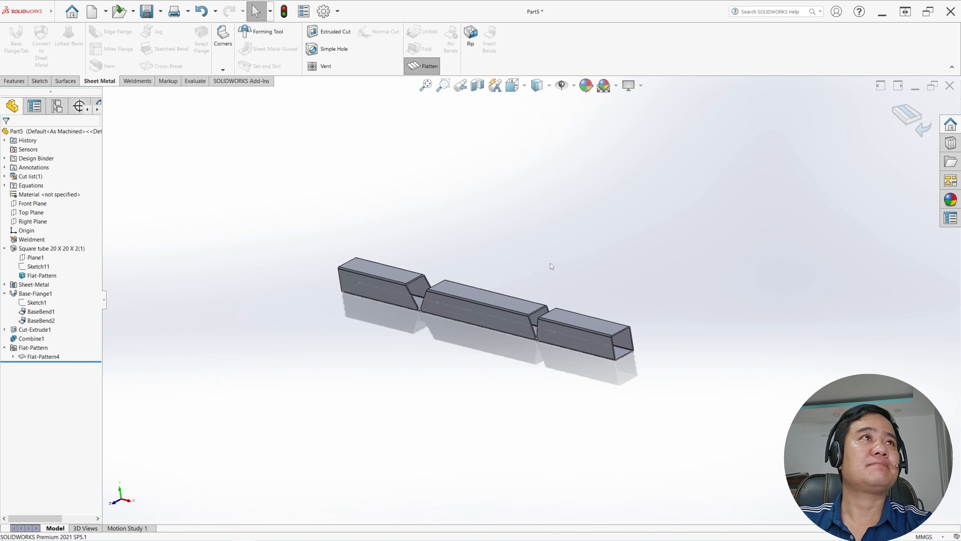
# Step: Save the part to the Desktop as Part1
pyautogui.click(151, 13)
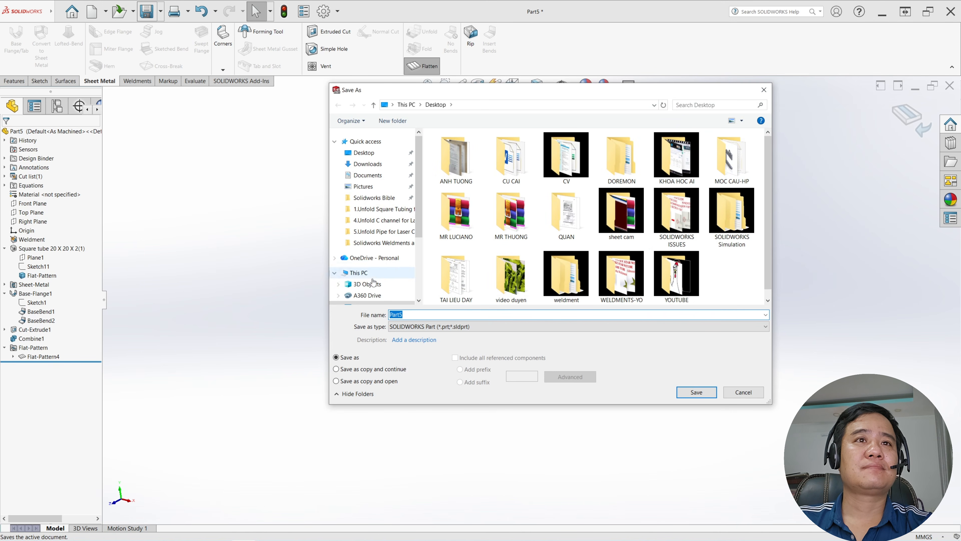
pyautogui.moveTo(398, 315); pyautogui.dragTo(406, 315)
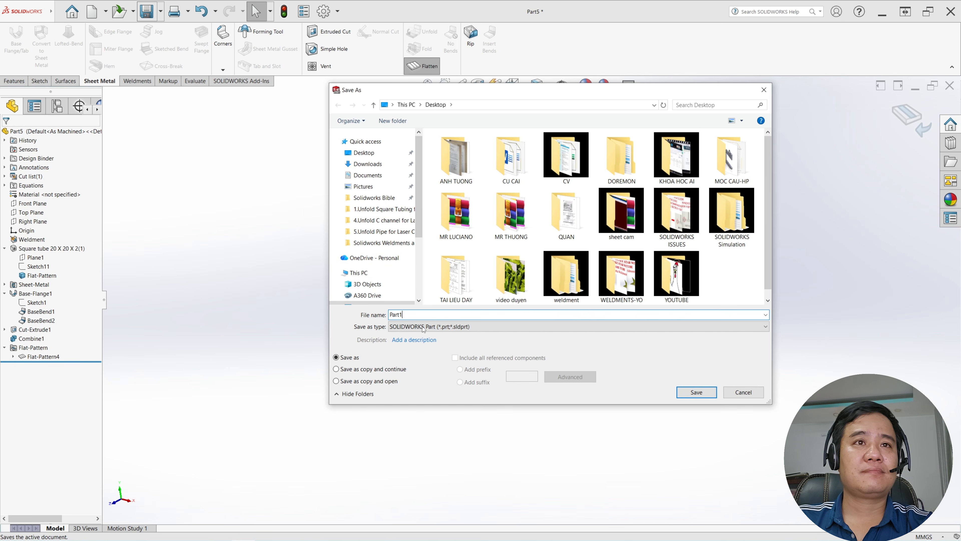
pyautogui.write('1')
pyautogui.click(696, 392)
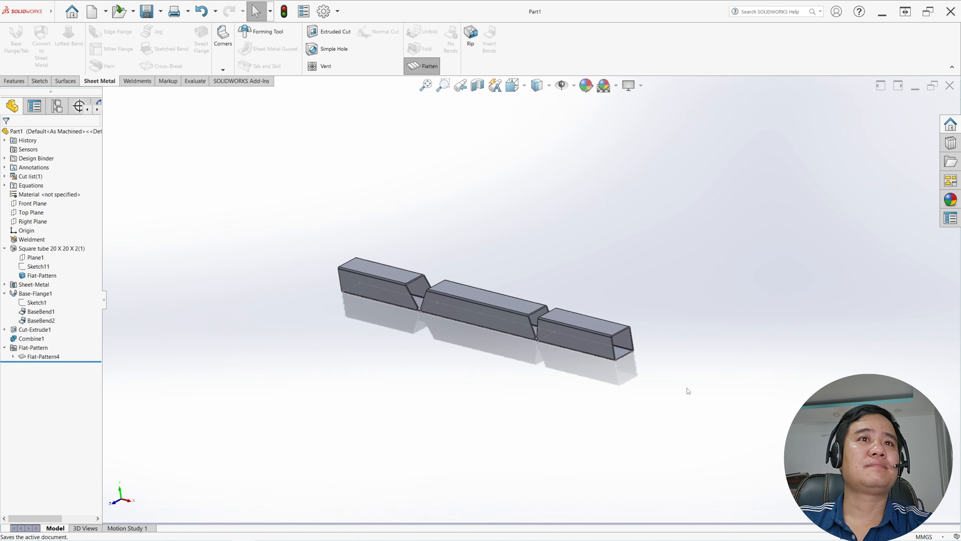
# Step: Export the flattened part to the Desktop as Part1 in STEP AP203 format
pyautogui.click(160, 11)
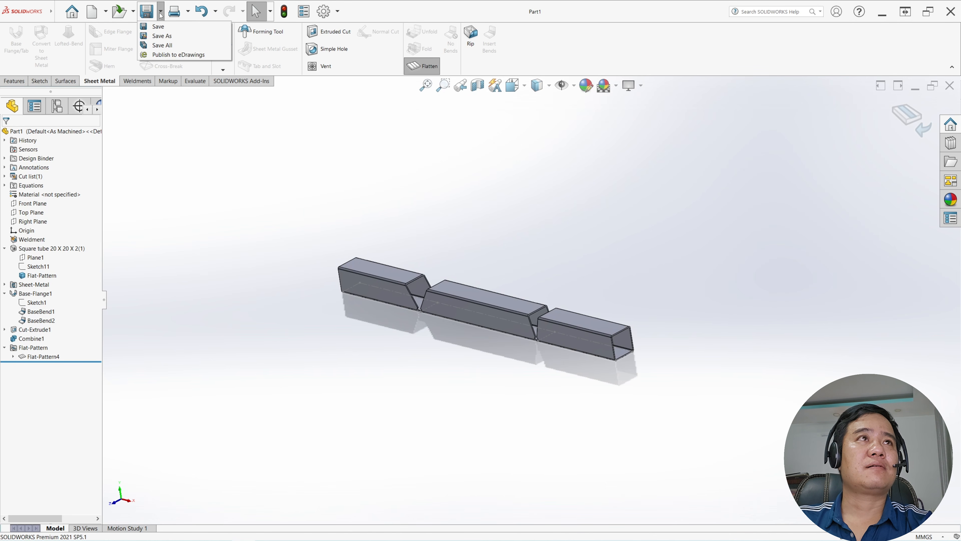
pyautogui.click(163, 36)
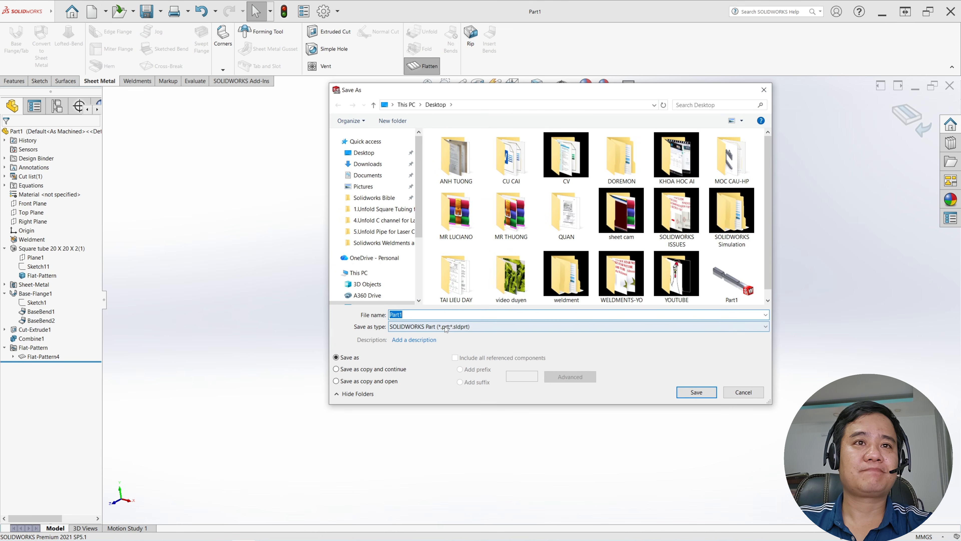
pyautogui.click(445, 326)
pyautogui.click(446, 296)
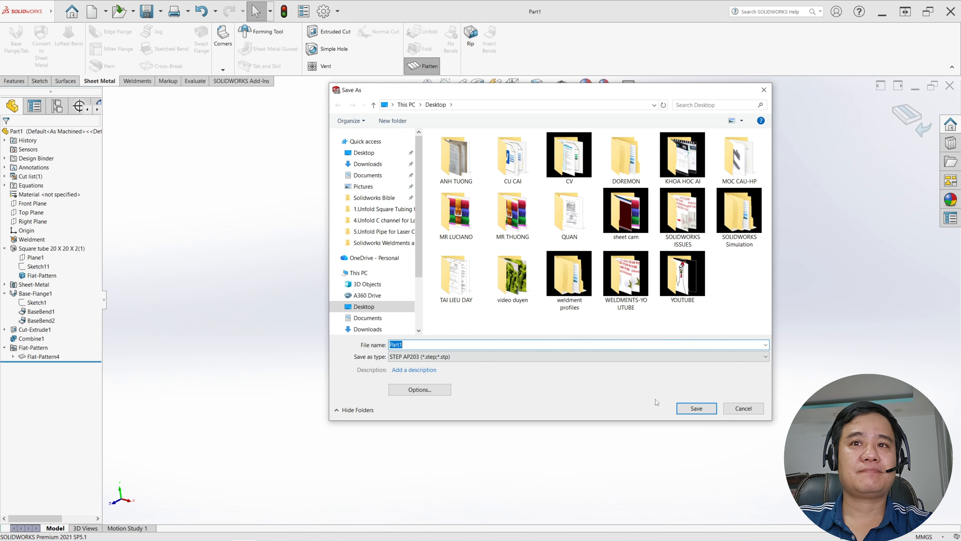
pyautogui.click(688, 410)
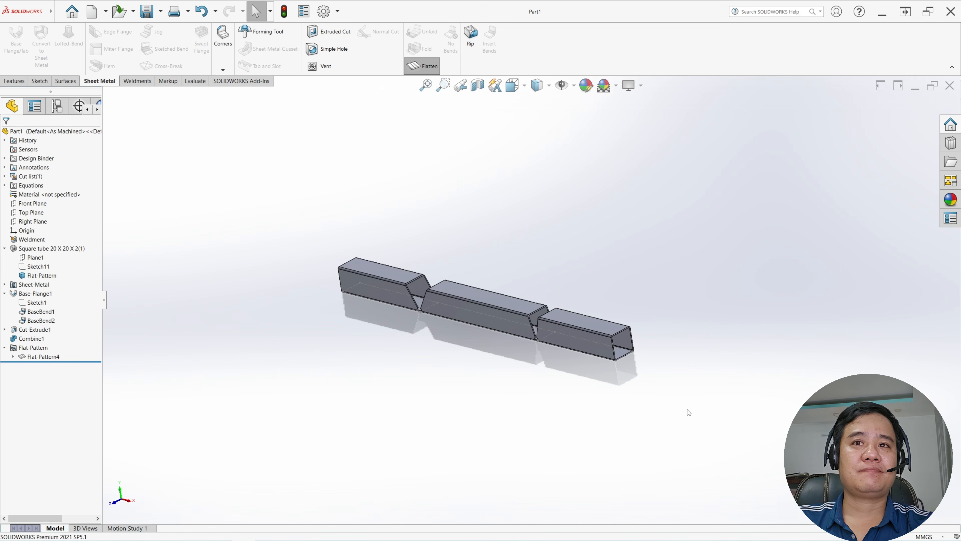
# Step: Switch to the TubeKit tube-cutting software from the desktop and maximize its window
pyautogui.click(881, 13)
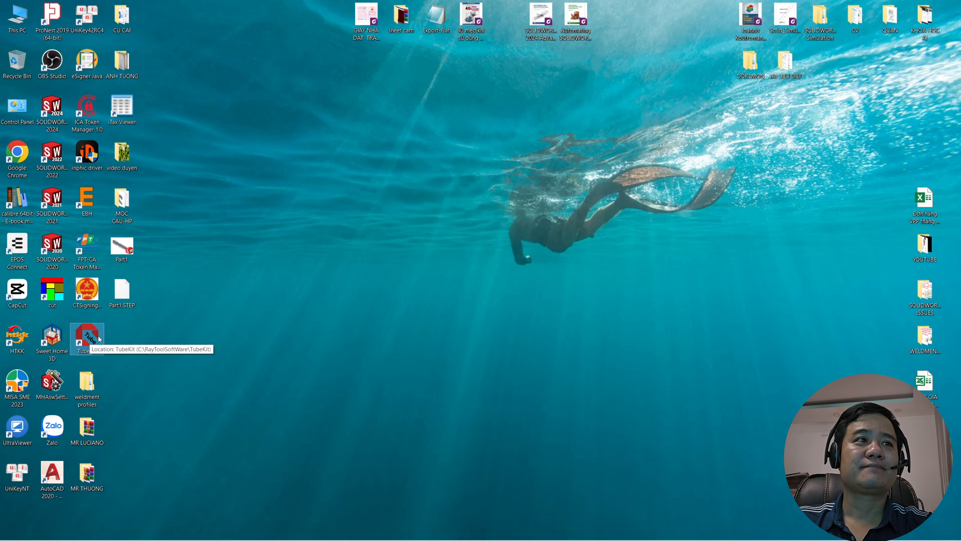
pyautogui.doubleClick(99, 338)
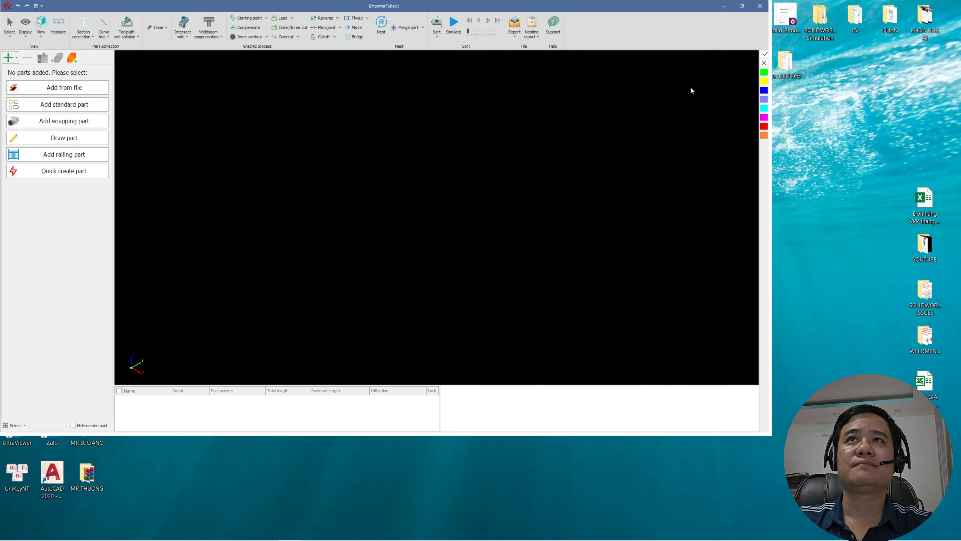
pyautogui.click(742, 6)
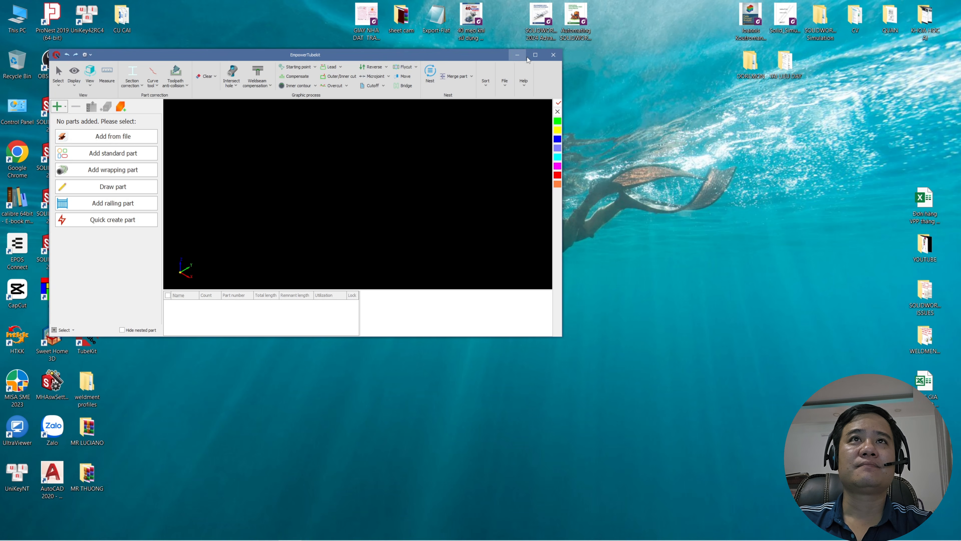
pyautogui.click(535, 53)
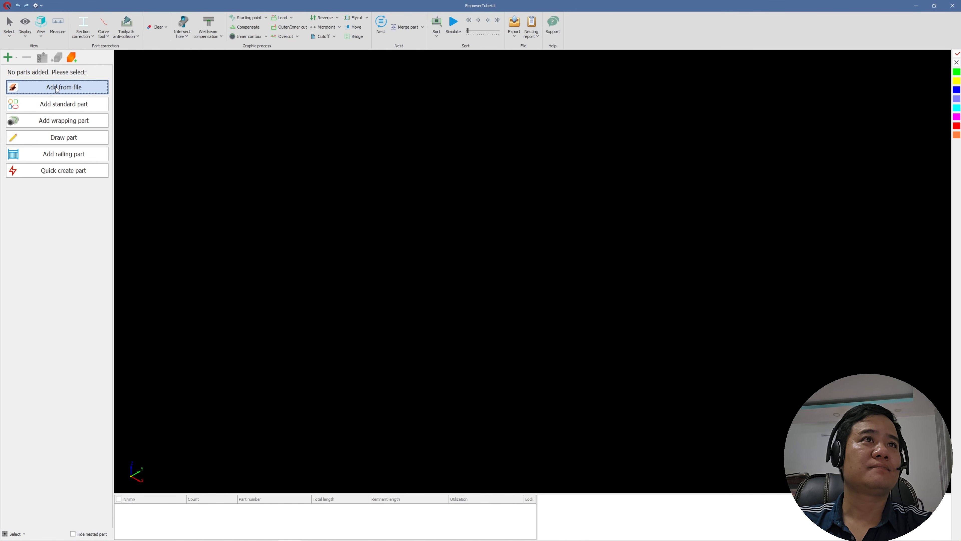
# Step: Import Part1.STEP from the Desktop as a tube part, keeping automatic tube extension
pyautogui.click(56, 88)
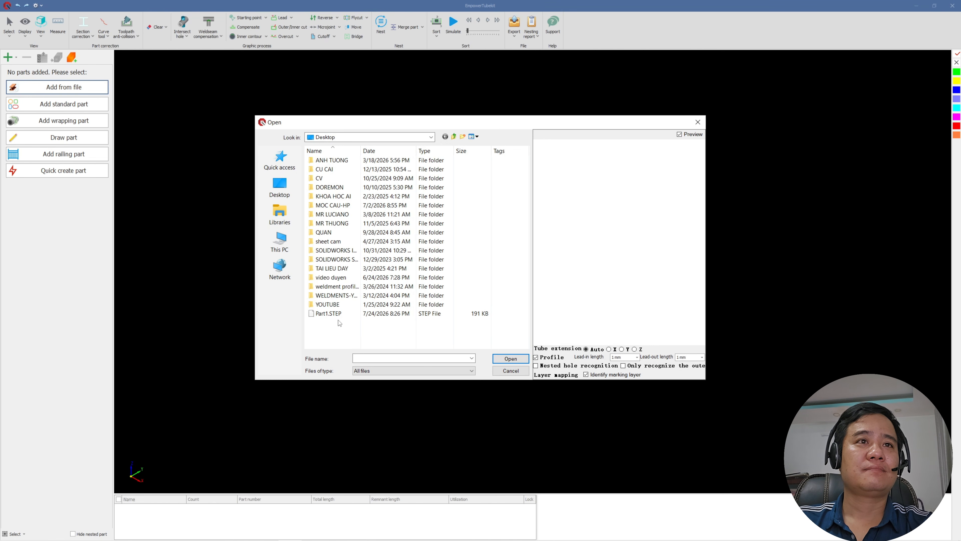
pyautogui.click(329, 313)
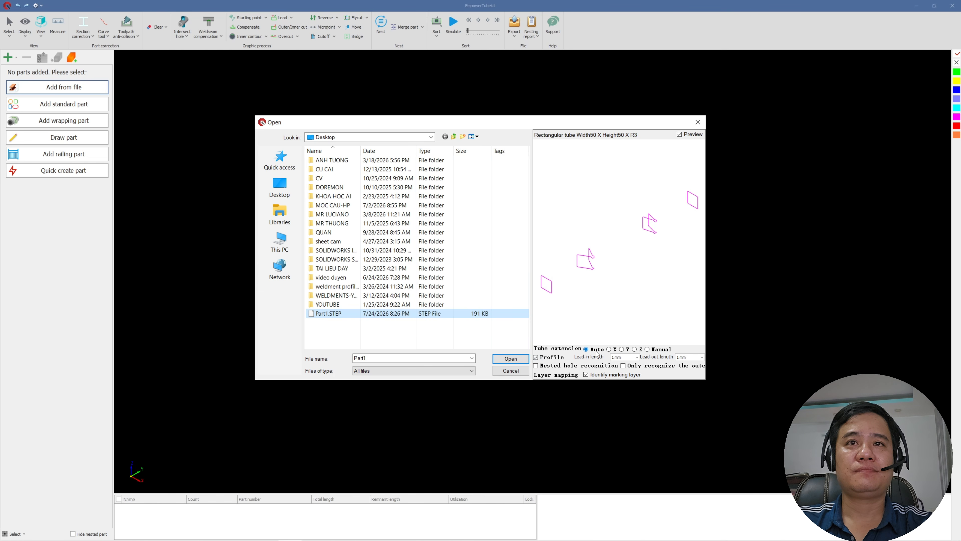
pyautogui.click(509, 360)
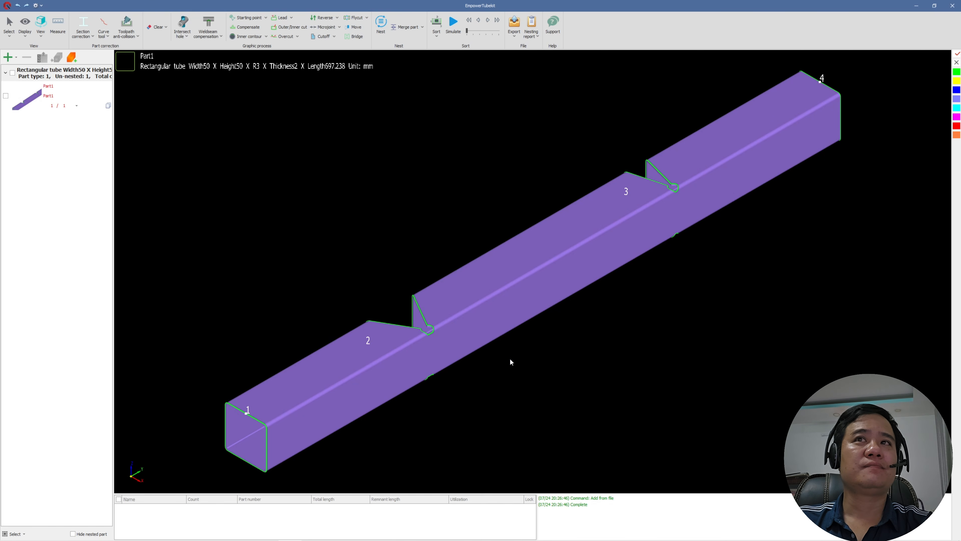
# Step: Examine the notches of the imported tube and run the cutting simulation on it
pyautogui.scroll(3, 504, 350)
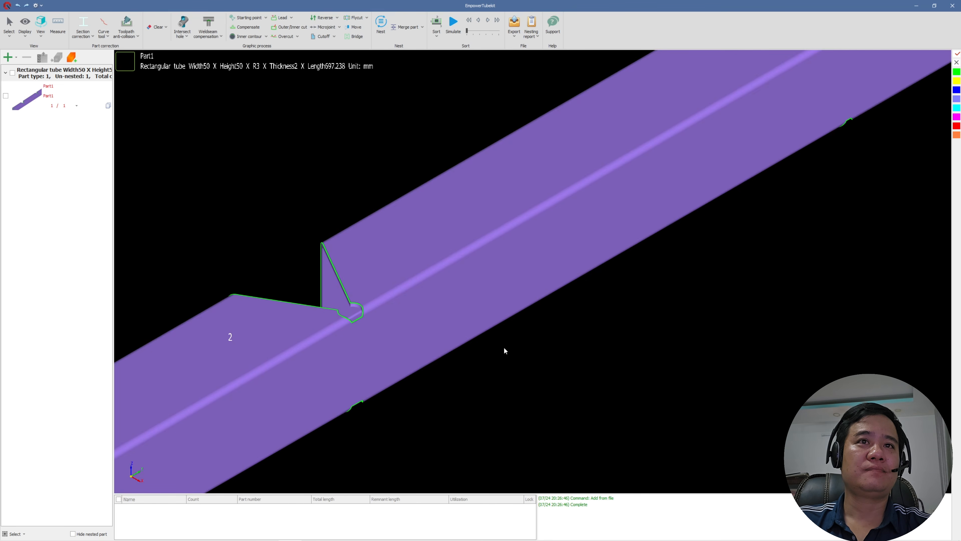
pyautogui.scroll(-5, 504, 350)
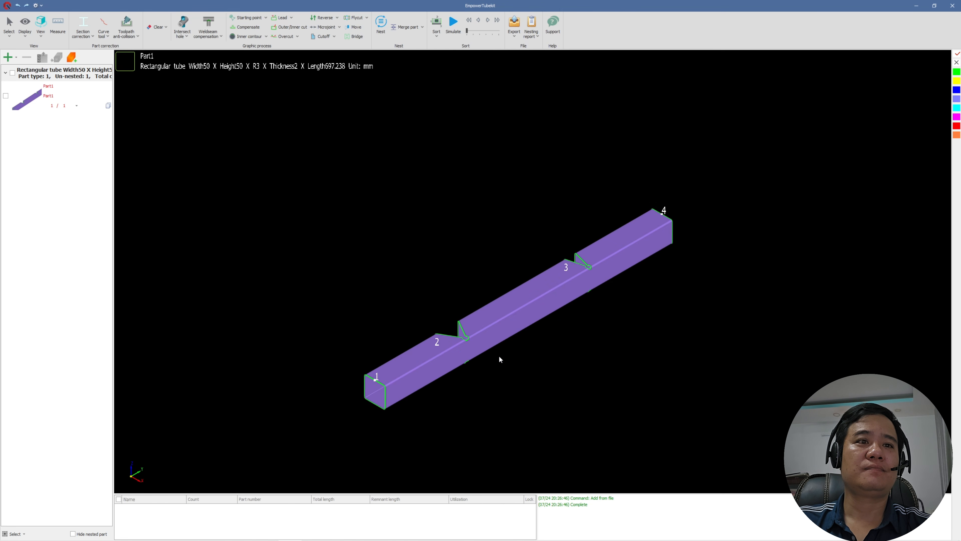
pyautogui.moveTo(499, 358); pyautogui.dragTo(508, 314, button='middle')
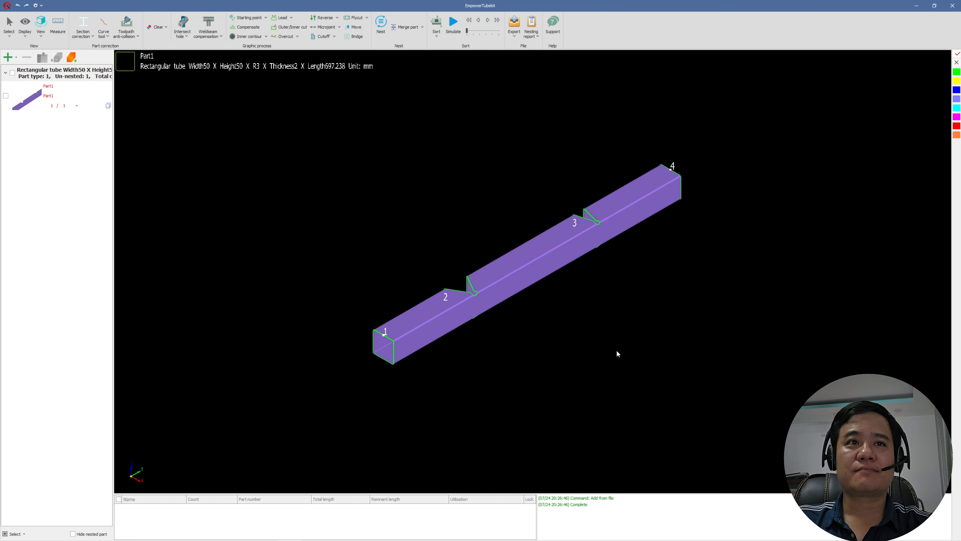
pyautogui.click(454, 26)
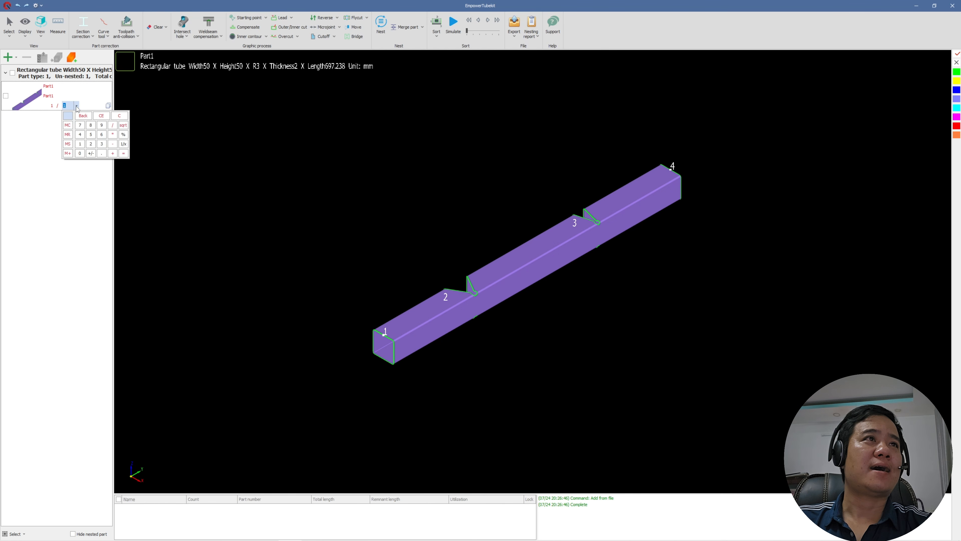
# Step: Set the Part1 quantity to 2 and auto-nest all parts on a tube length of 1500 mm
pyautogui.click(91, 144)
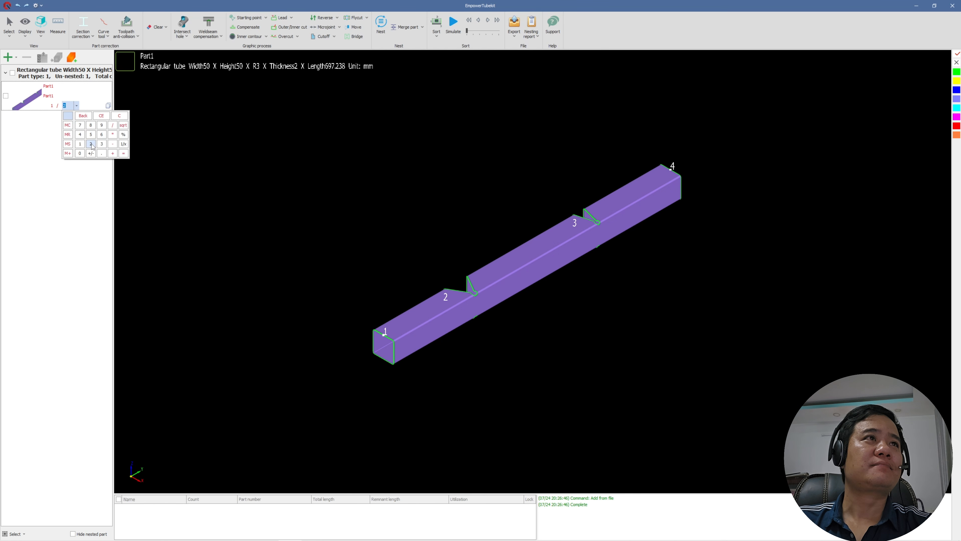
pyautogui.click(208, 143)
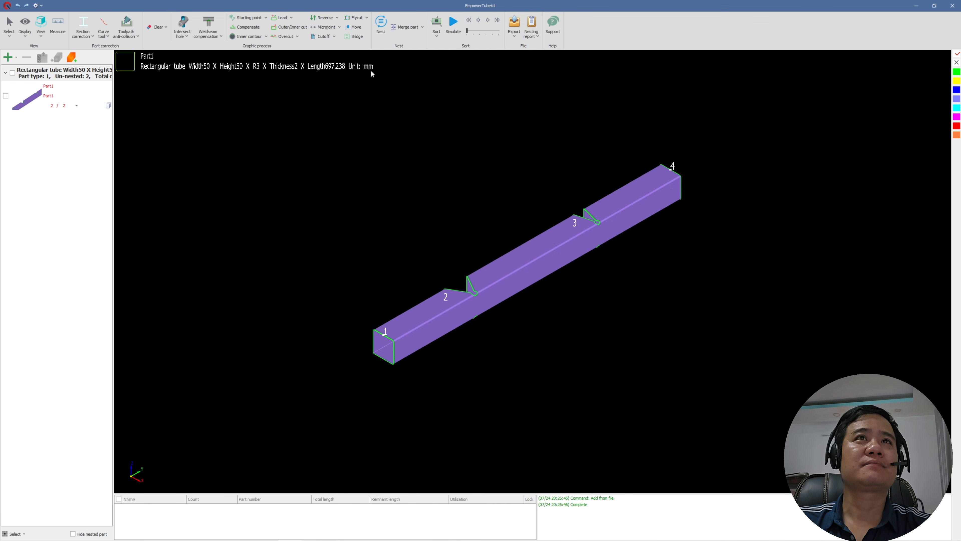
pyautogui.click(380, 33)
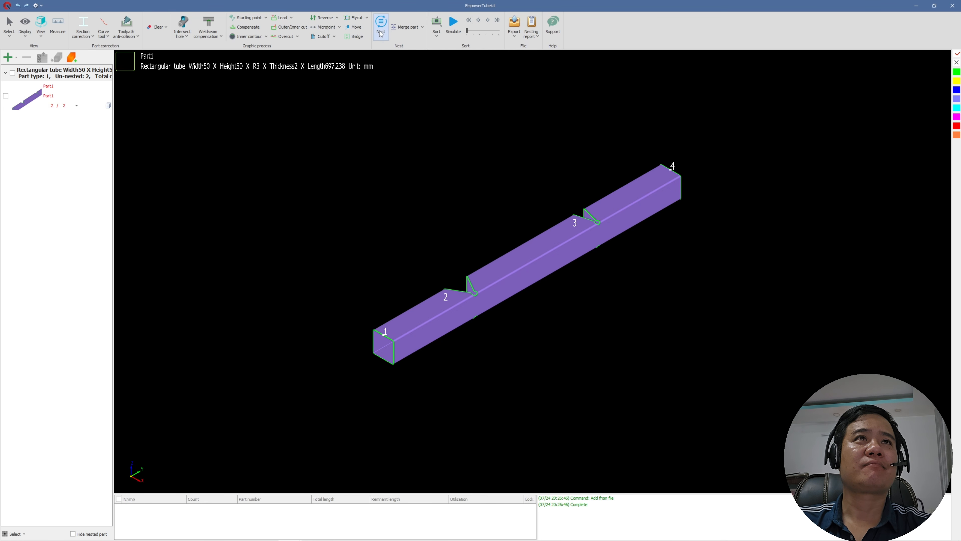
pyautogui.click(402, 244)
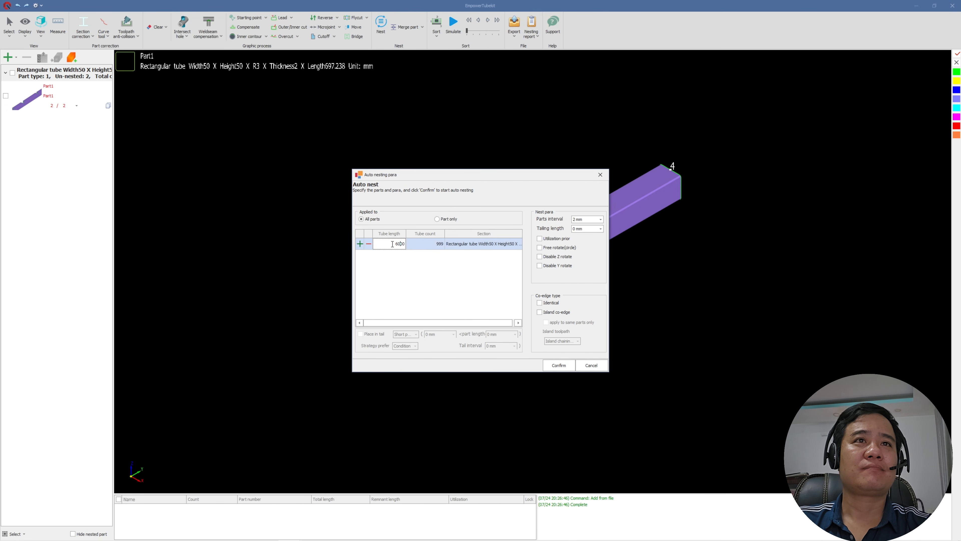
pyautogui.click(404, 244)
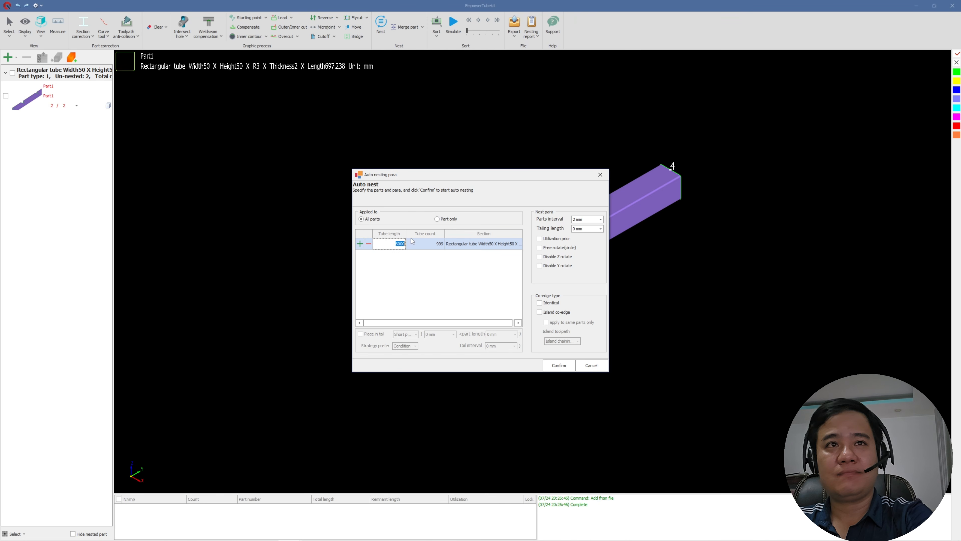
pyautogui.write('15')
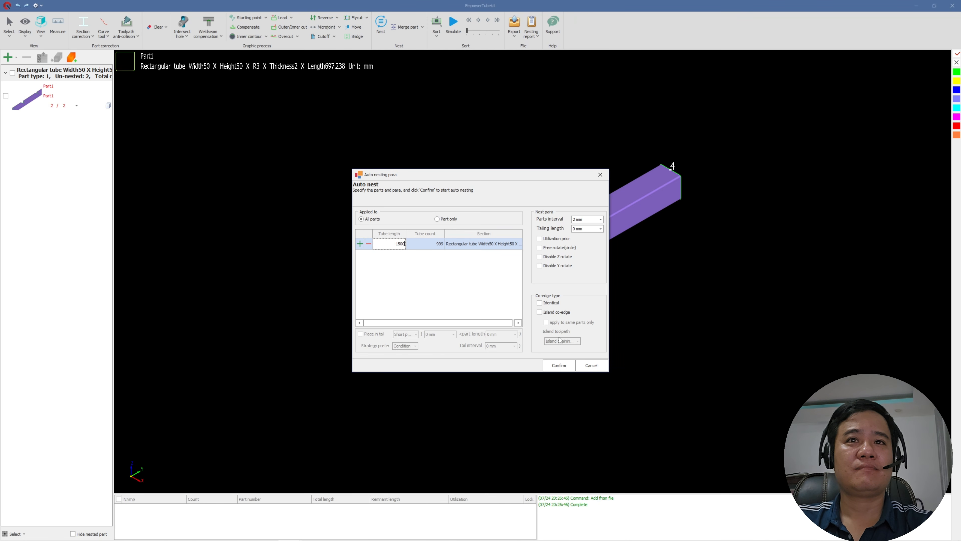
pyautogui.click(559, 366)
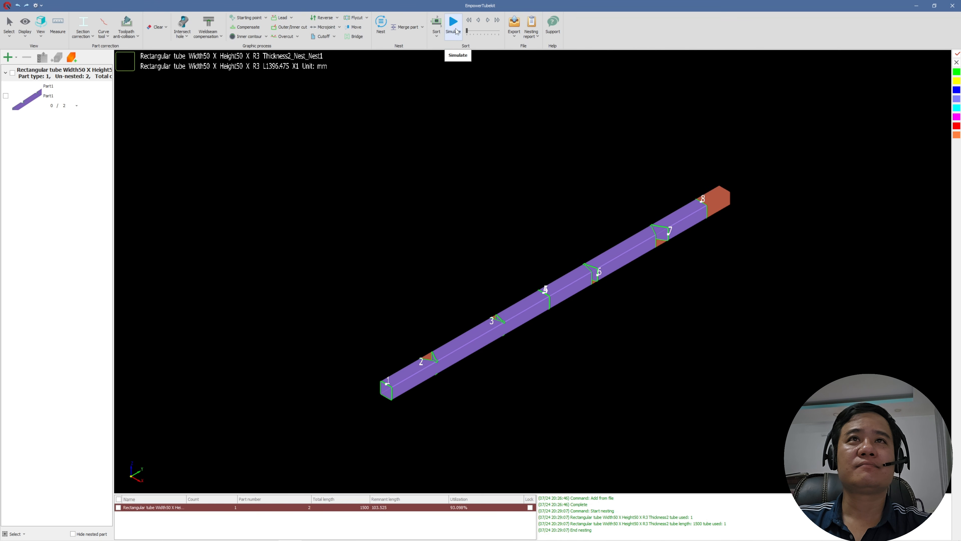
# Step: Export the nested tube's cutting file to the Desktop and locate it there
pyautogui.click(515, 25)
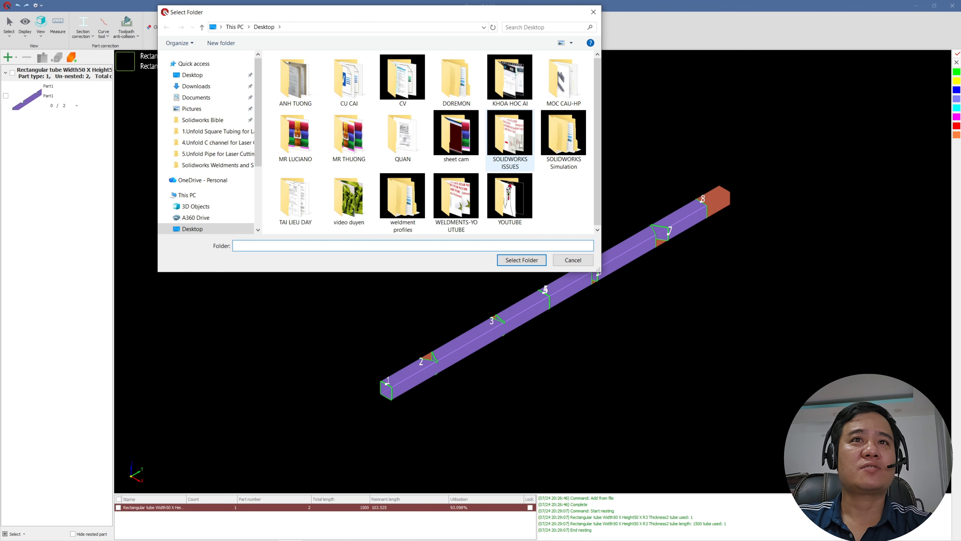
pyautogui.click(509, 200)
pyautogui.click(531, 260)
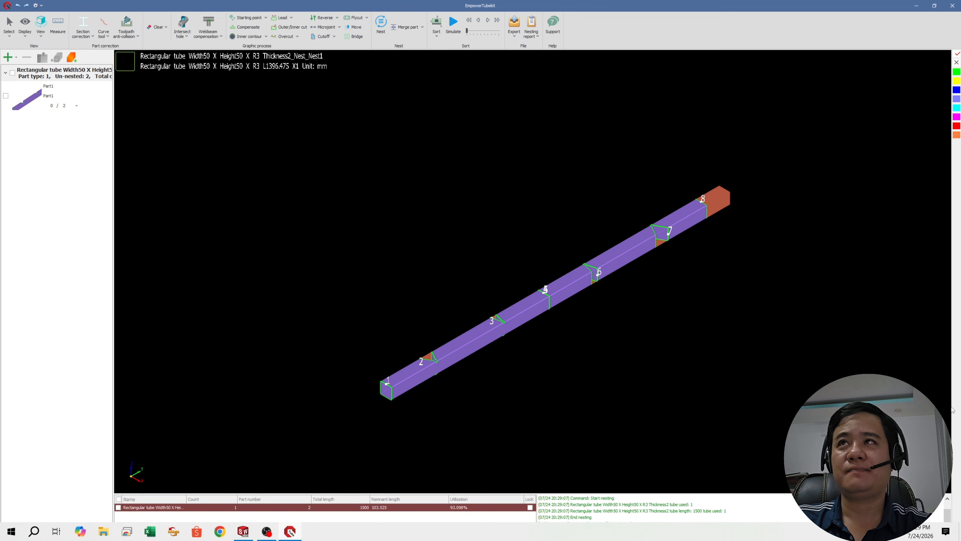
pyautogui.click(916, 6)
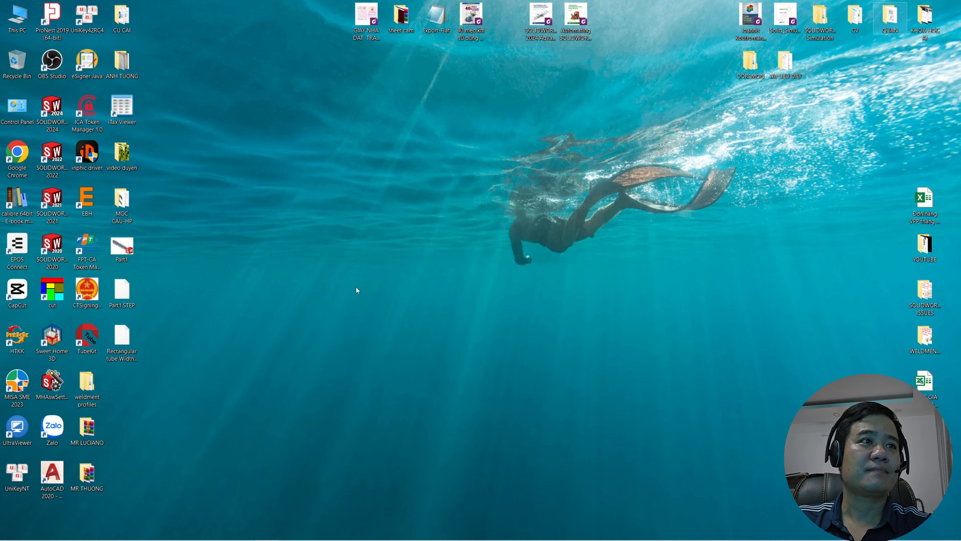
pyautogui.click(131, 333)
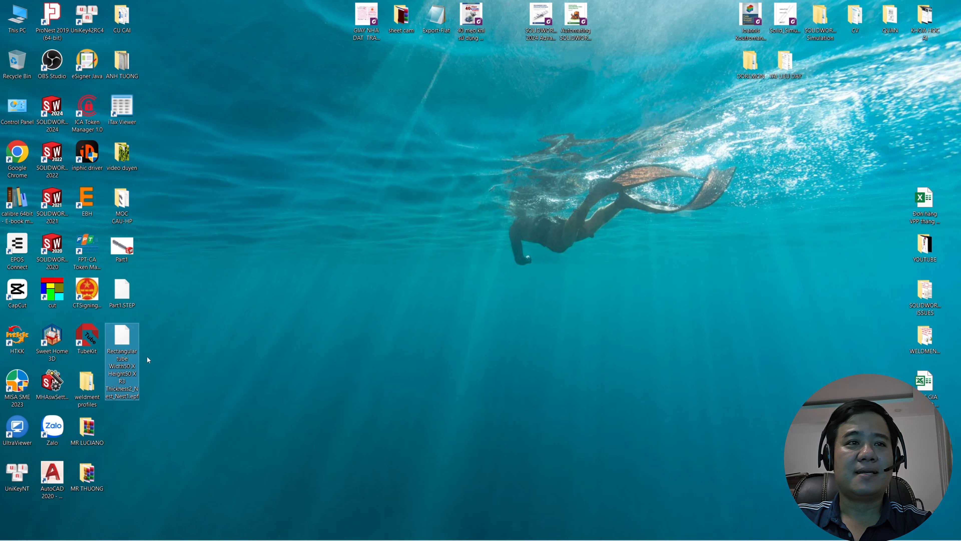